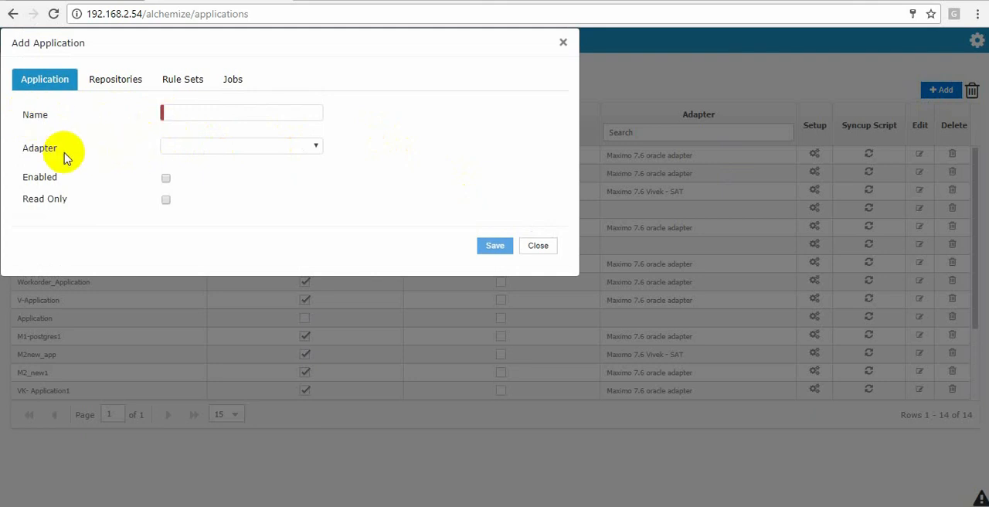
- Check which adapters are offered for a new application and close the form without saving
left_click(200, 147)
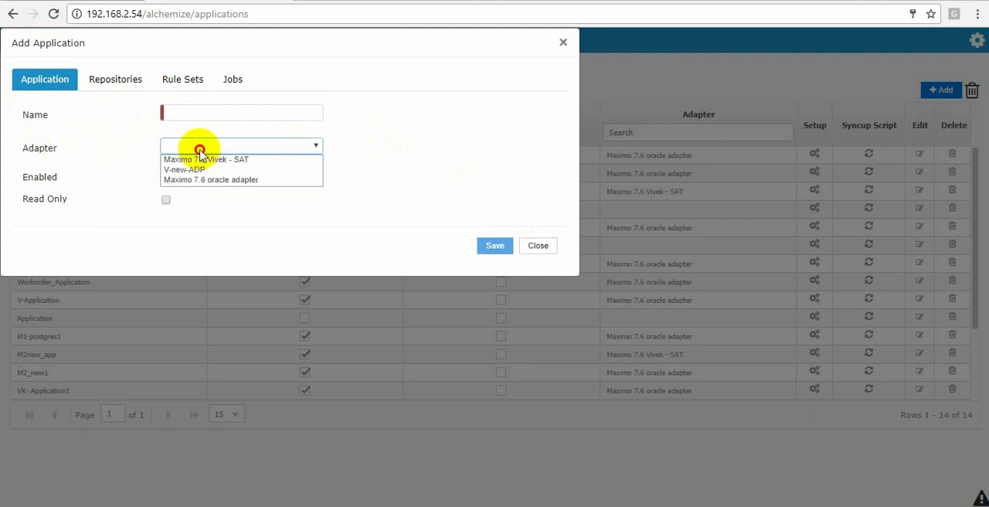
left_click(200, 149)
left_click(231, 148)
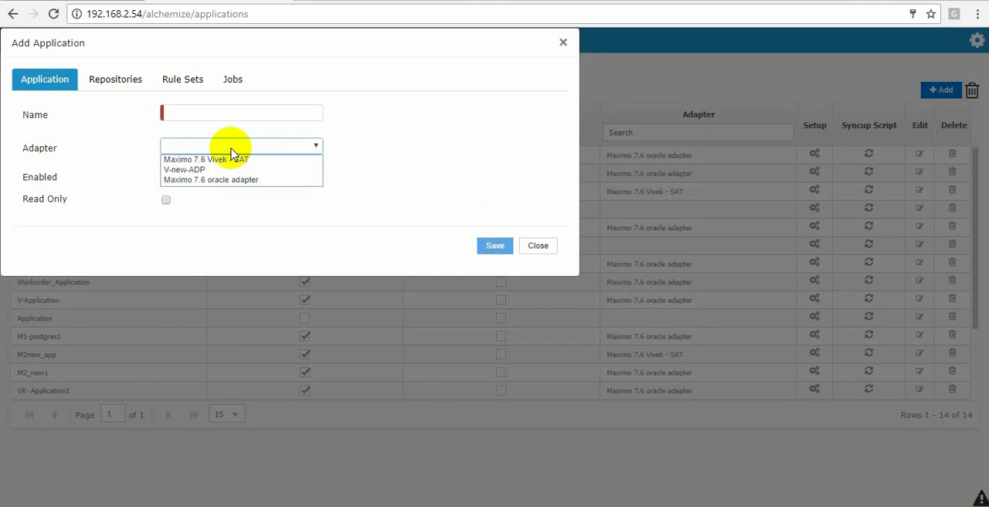
left_click(147, 149)
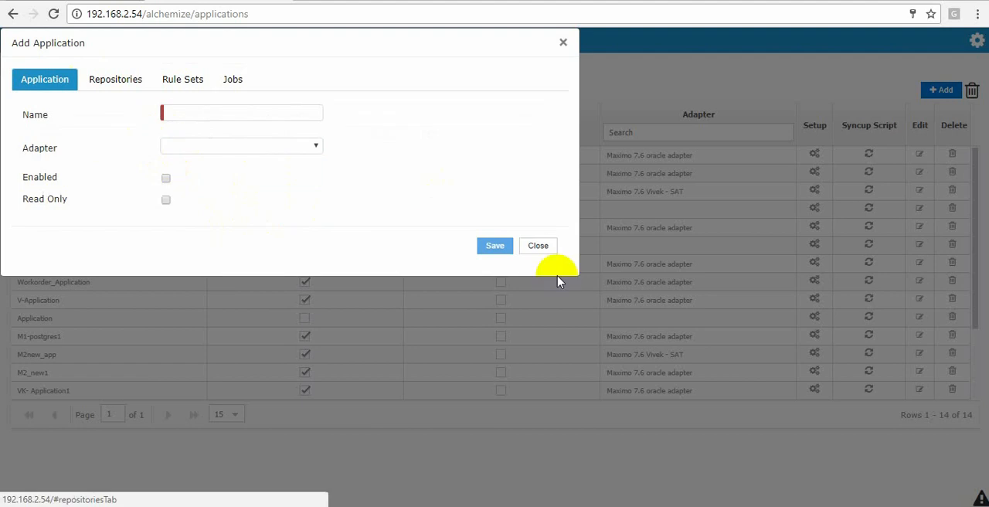
left_click(538, 246)
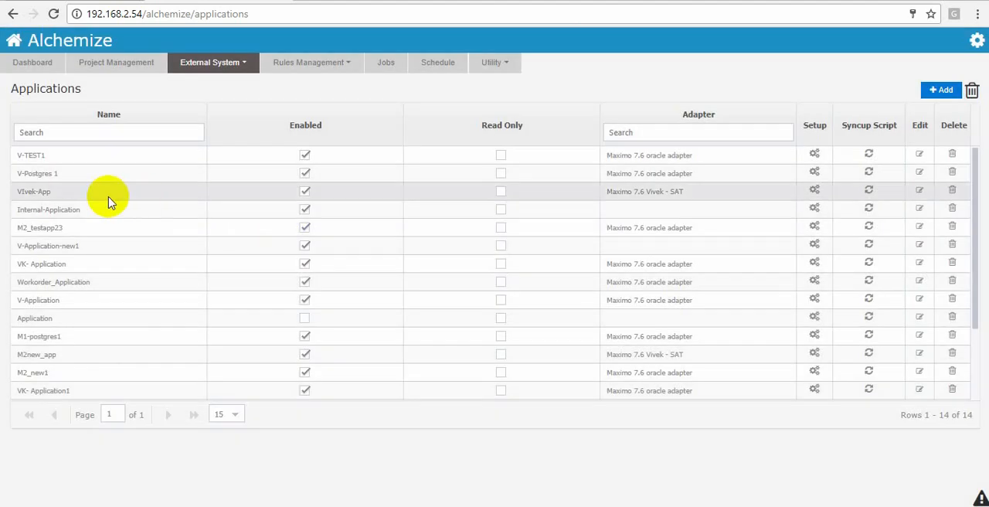
- Open V-Application for editing and examine its repositories and both pages of its rule sets
left_click(920, 300)
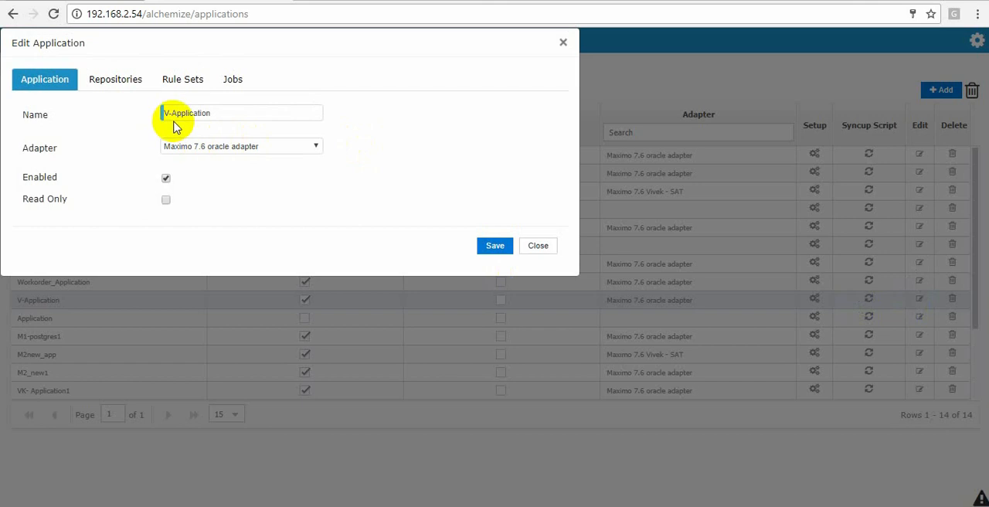
left_click(116, 79)
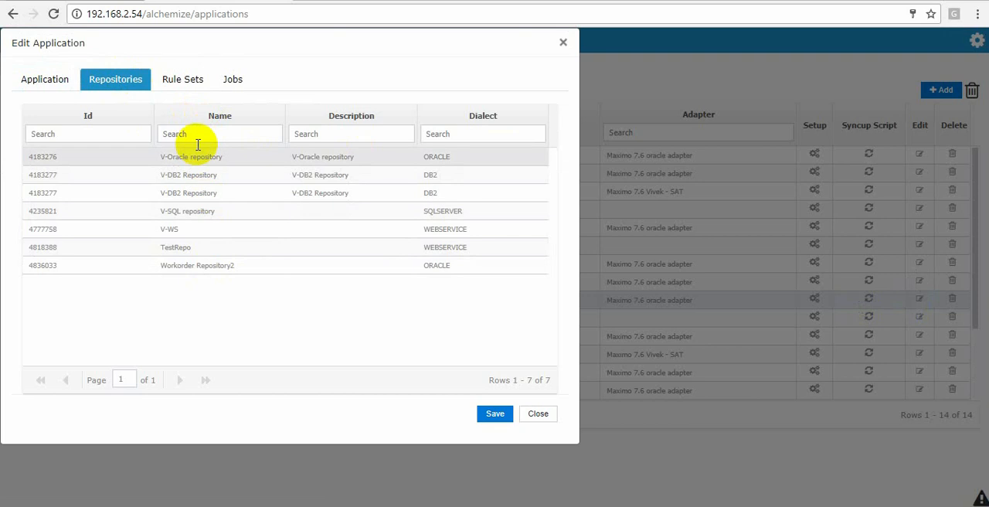
left_click(173, 77)
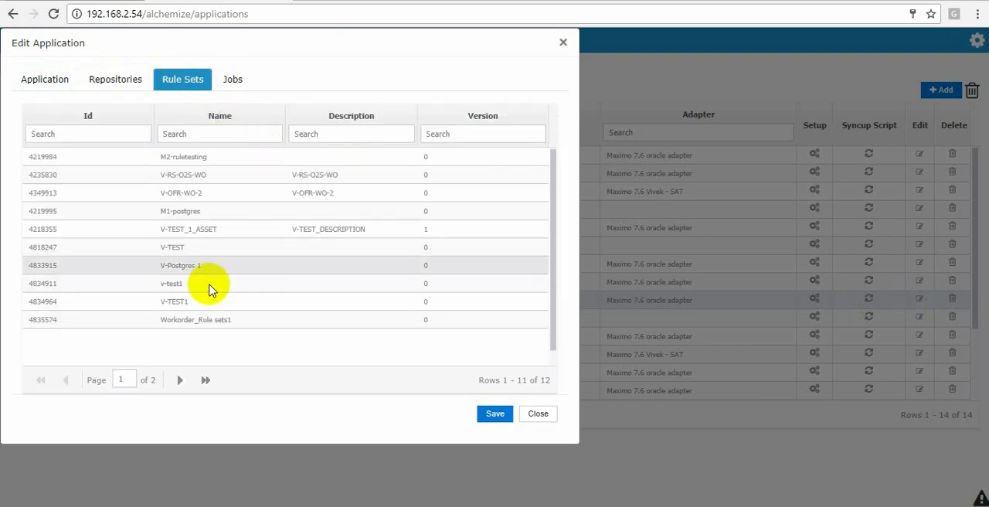
left_click(180, 380)
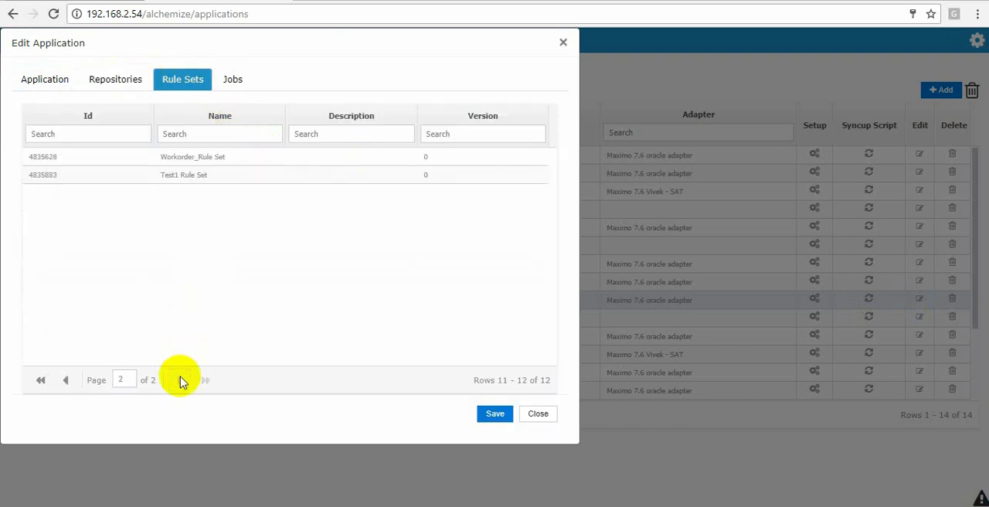
left_click(65, 380)
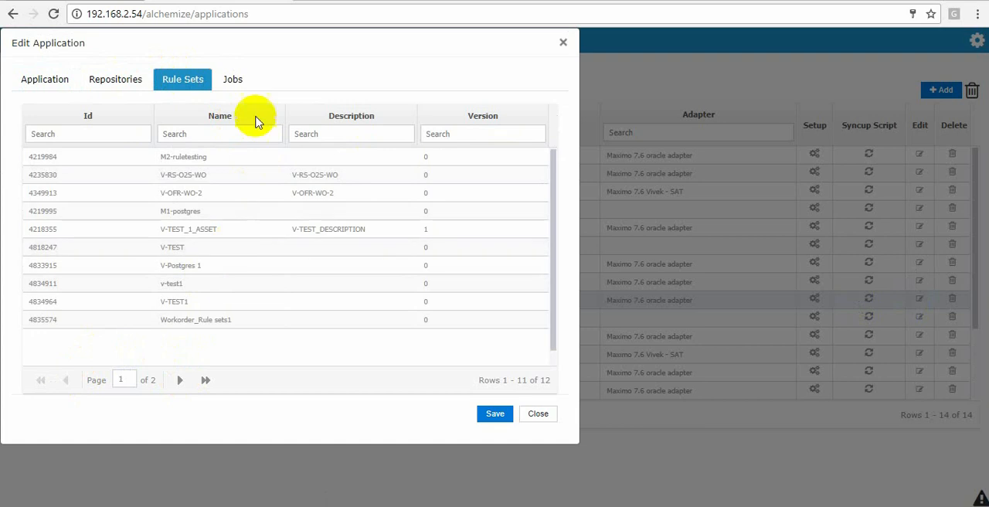
- Examine both pages of V-Application's jobs, revisit its repositories and general details, and close it without saving
left_click(231, 85)
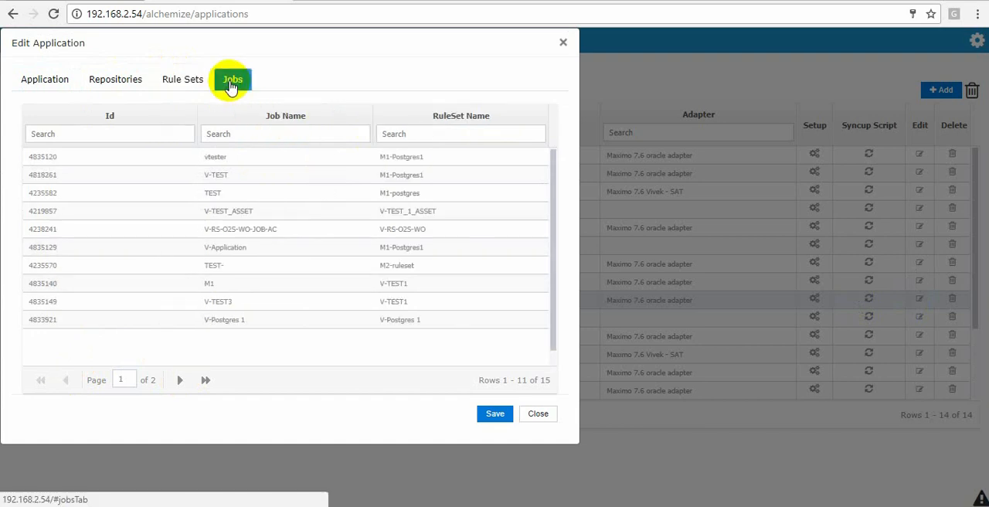
scroll(272, 178, "down", 1)
scroll(272, 178, "up", 1)
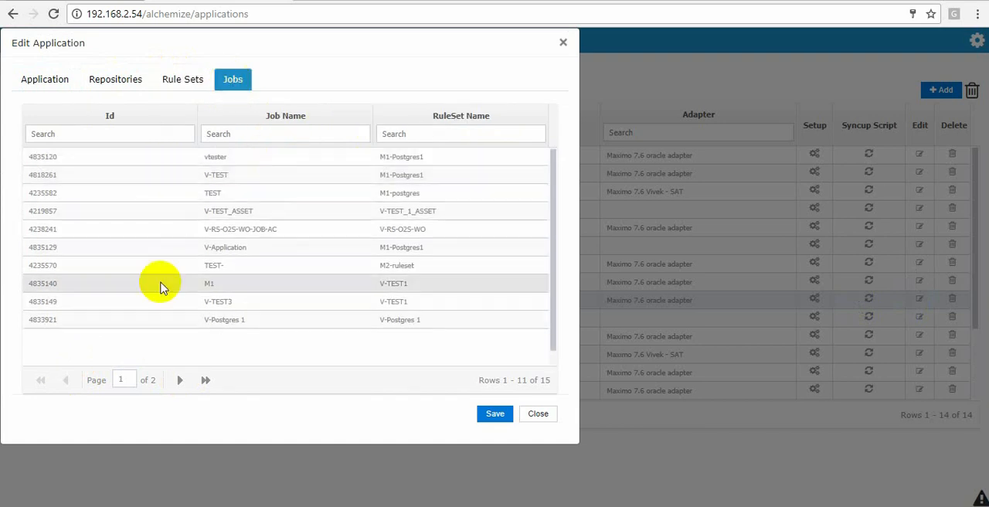
left_click(180, 379)
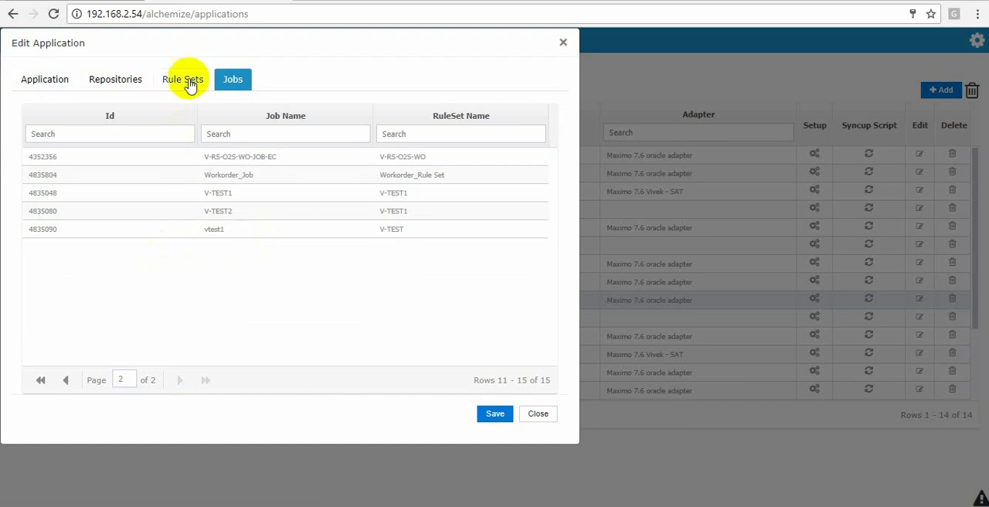
left_click(188, 82)
left_click(116, 82)
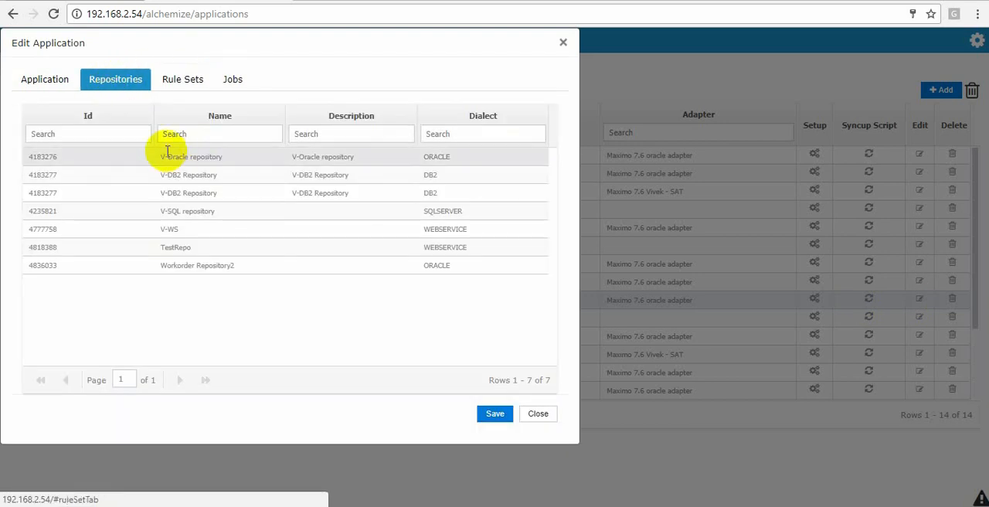
left_click(44, 81)
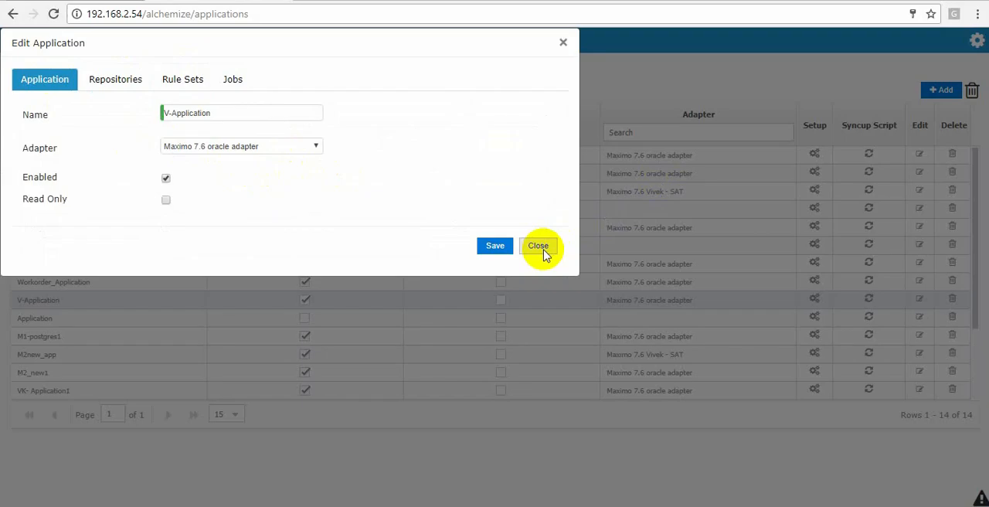
left_click(541, 247)
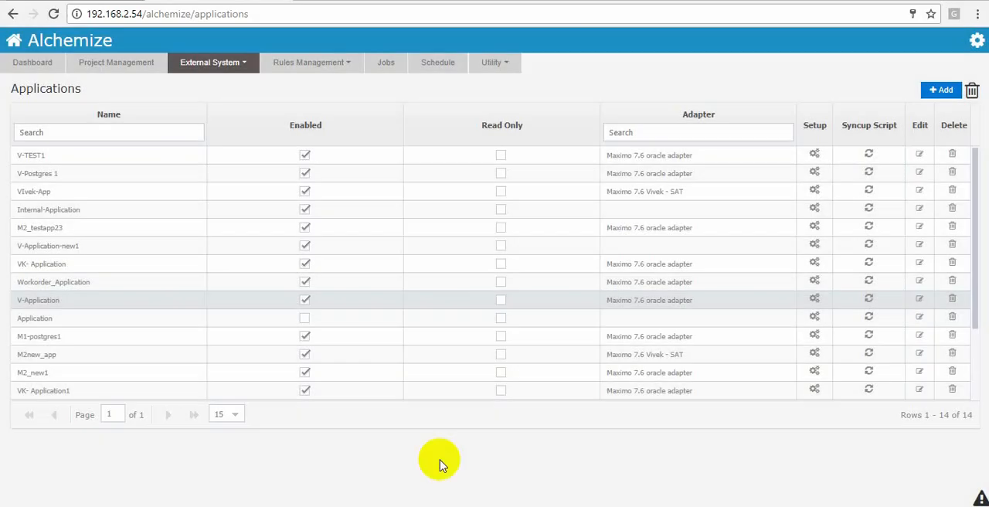
- Add and save an enabled application named Application-New_Test with the Maximo 7.6 oracle adapter
left_click(941, 90)
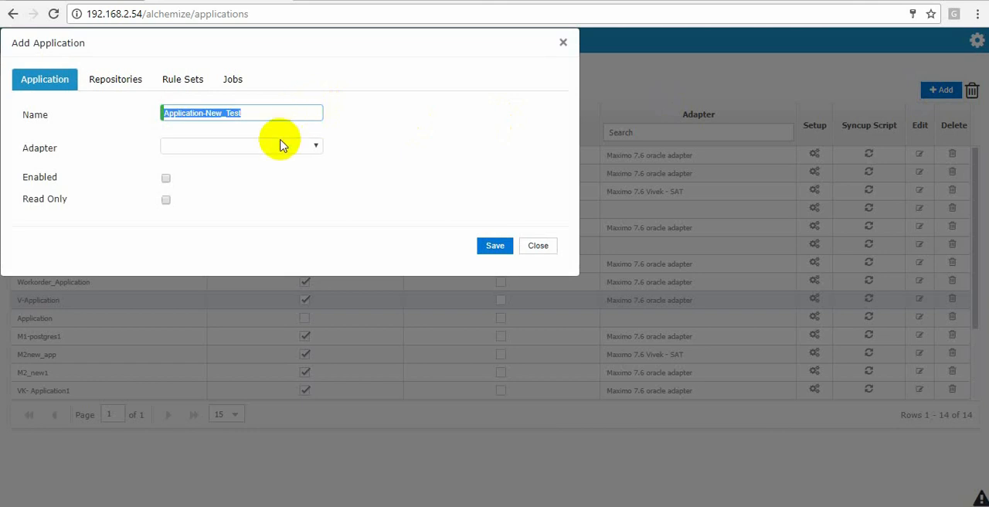
left_click(280, 145)
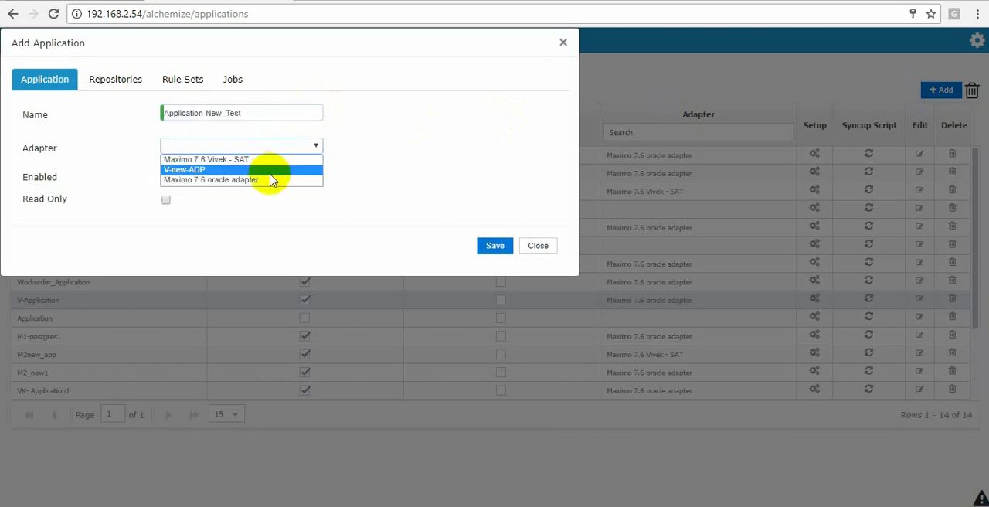
left_click(270, 184)
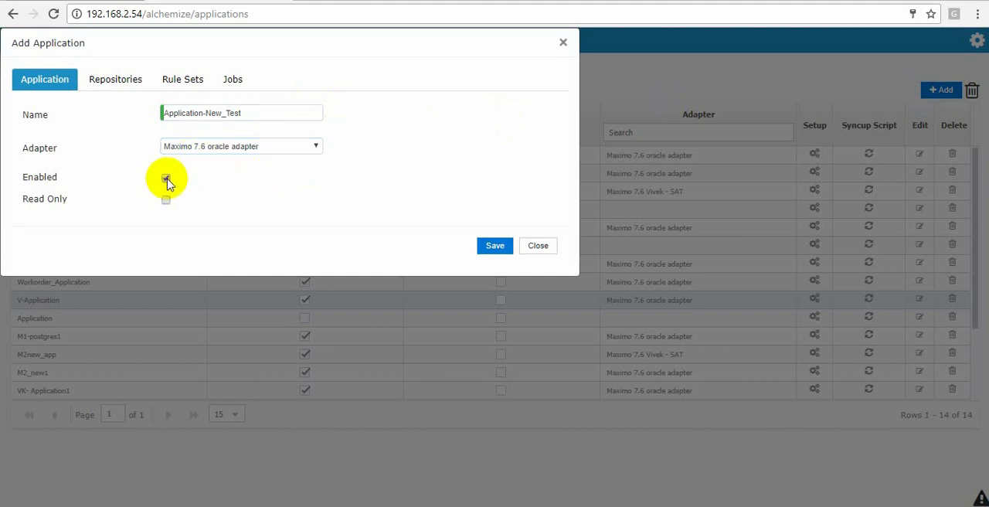
left_click(494, 247)
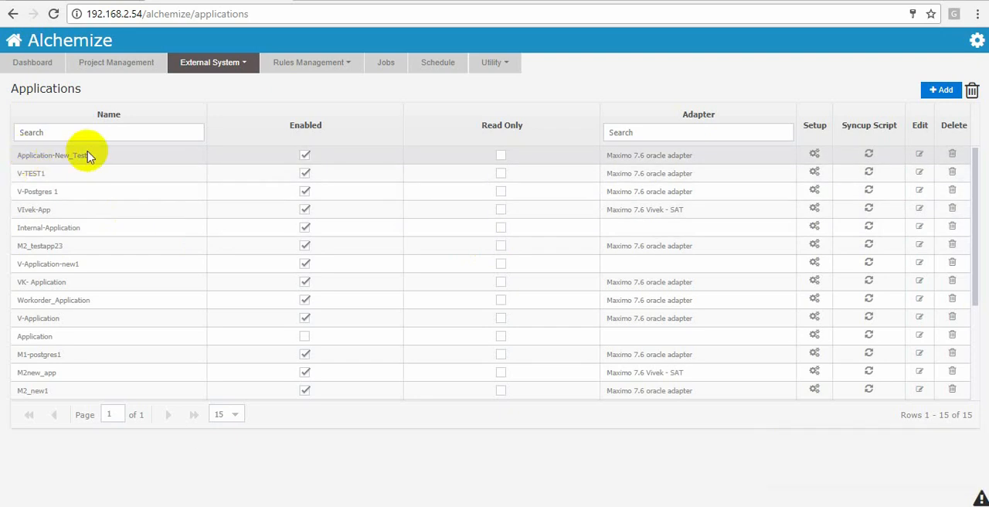
- View the adapter list, compare it with the adapters offered for a new application, and close that form without saving
left_click(227, 61)
left_click(227, 105)
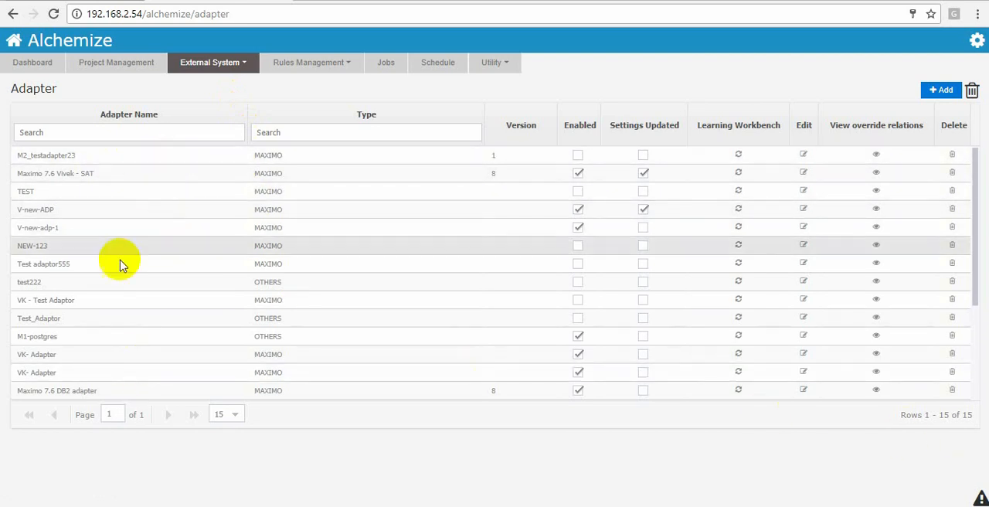
left_click(213, 62)
left_click(232, 83)
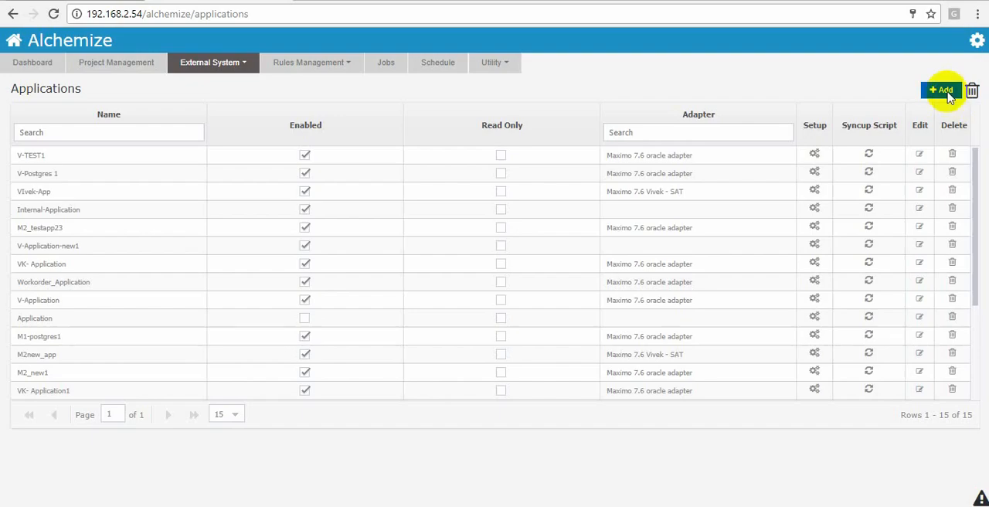
left_click(943, 89)
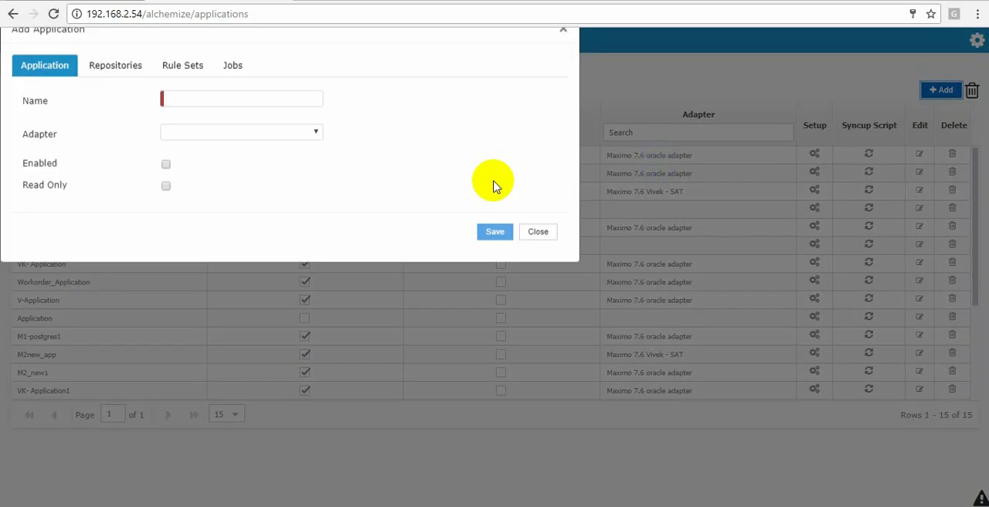
left_click(271, 146)
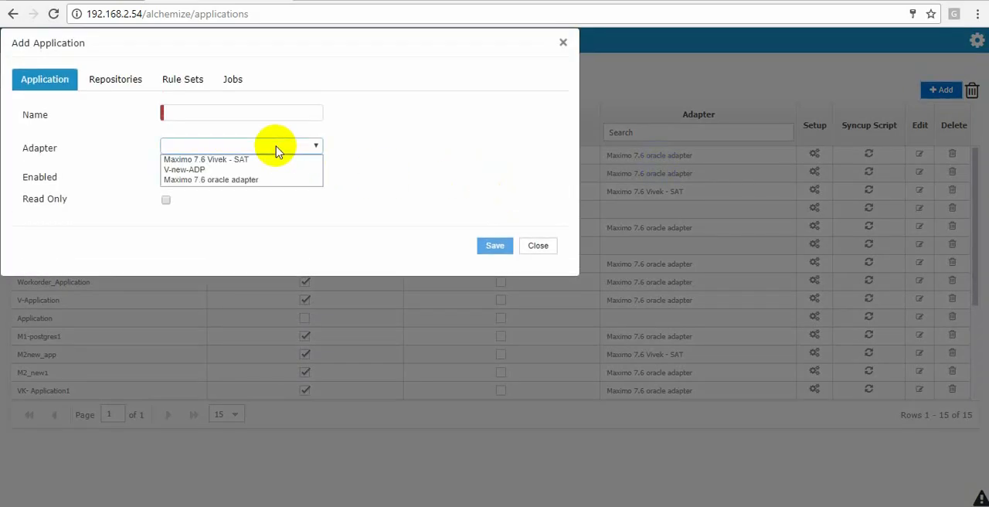
left_click(538, 245)
- Examine the Enabled and Settings Updated flags for all adapters in the adapter list
left_click(230, 63)
left_click(219, 106)
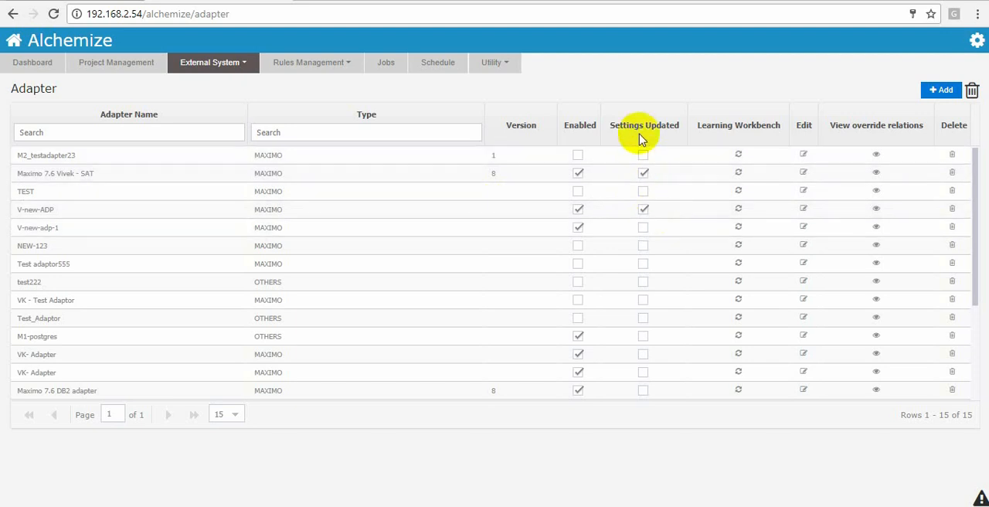
scroll(641, 282, "down", 1)
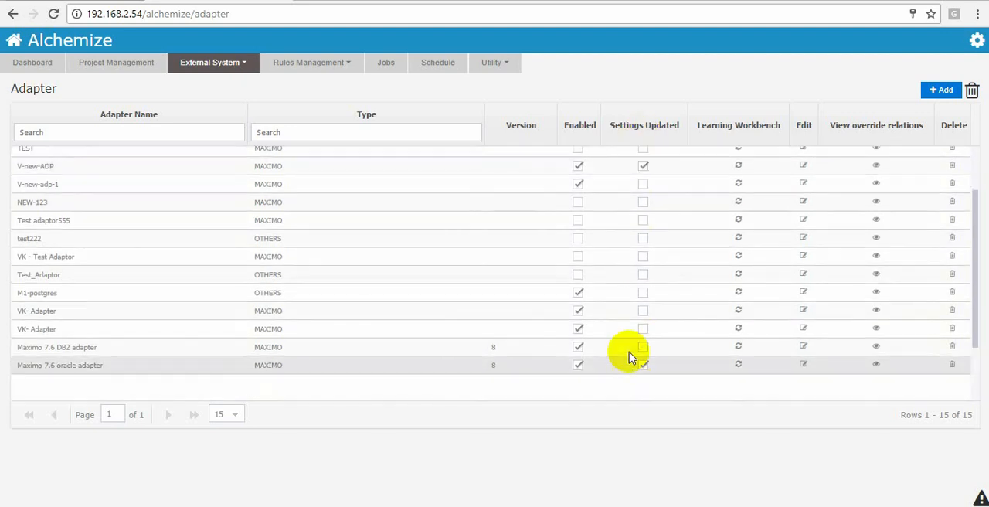
scroll(630, 357, "up", 1)
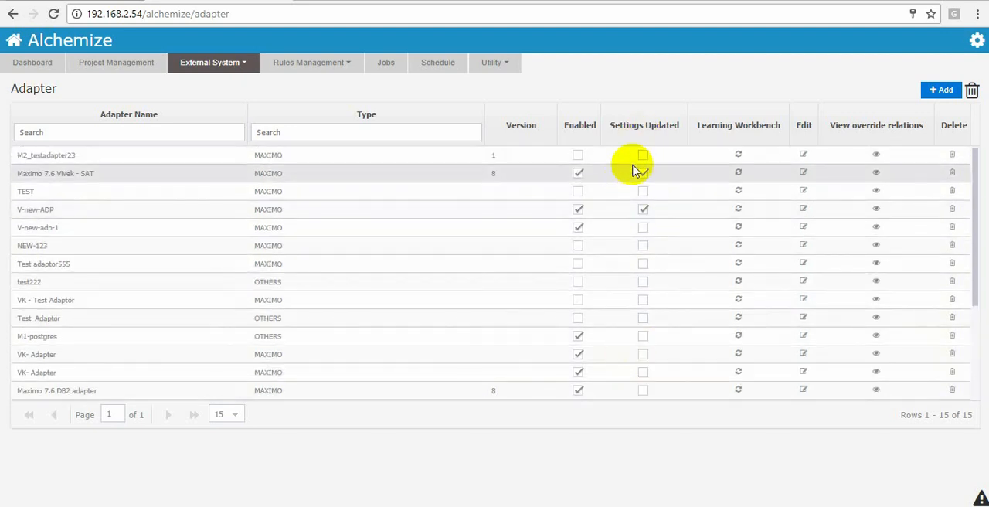
- Filter the applications by the name Application-New_Test and open that application's setup
left_click(214, 64)
left_click(221, 85)
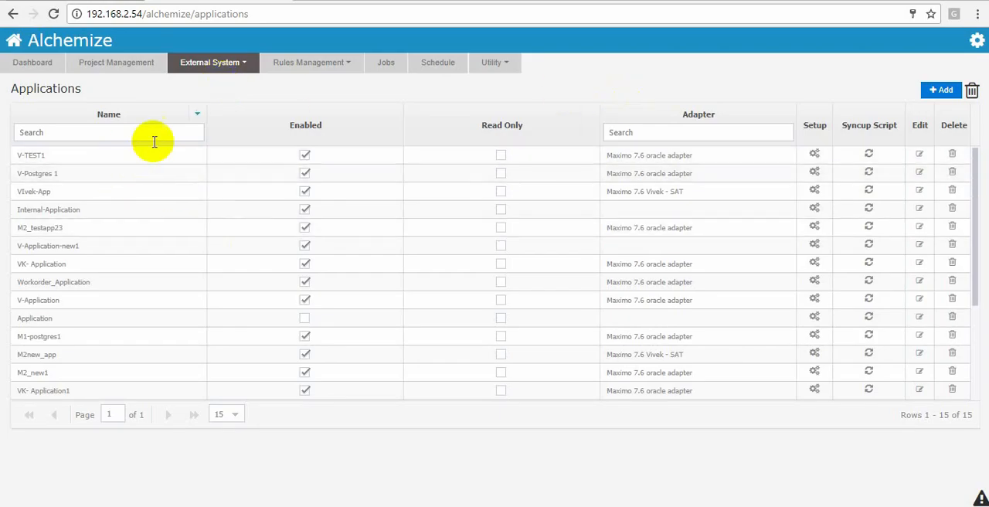
key("Return")
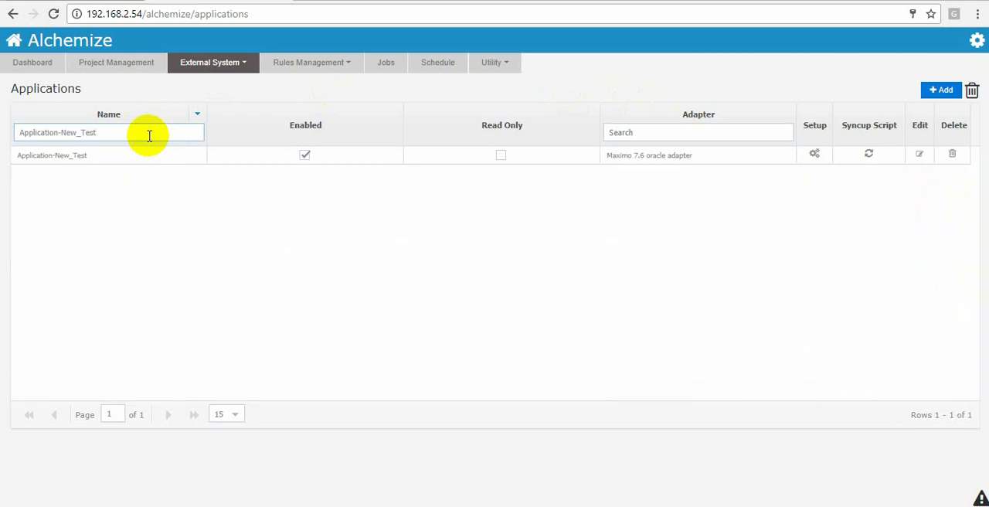
left_click(815, 154)
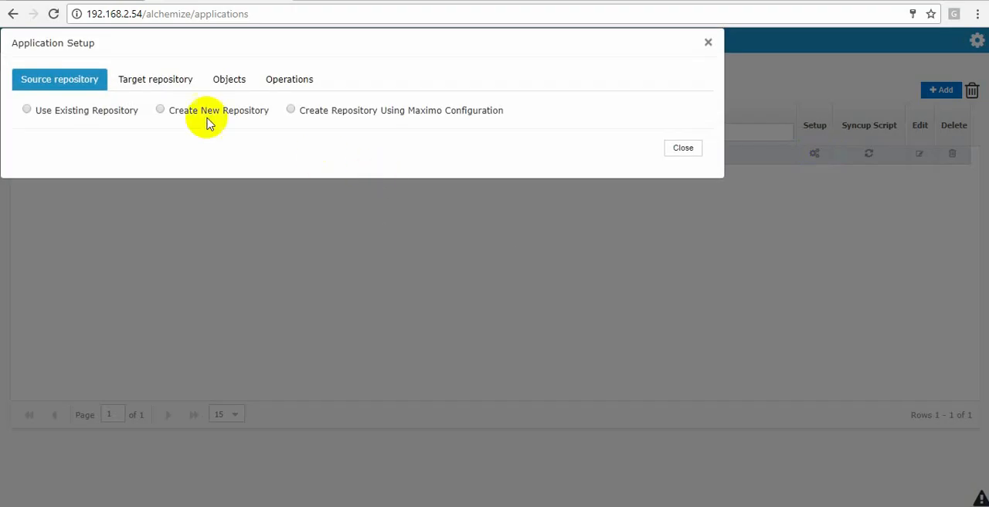
- Examine the source repository options for an existing repository, a new repository, and one created using Maximo configuration
left_click(89, 116)
left_click(248, 139)
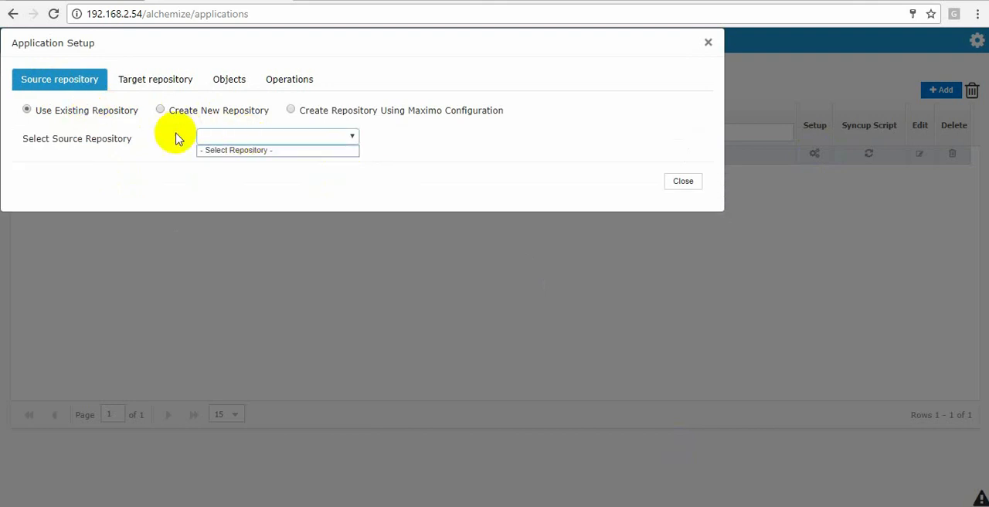
left_click(173, 166)
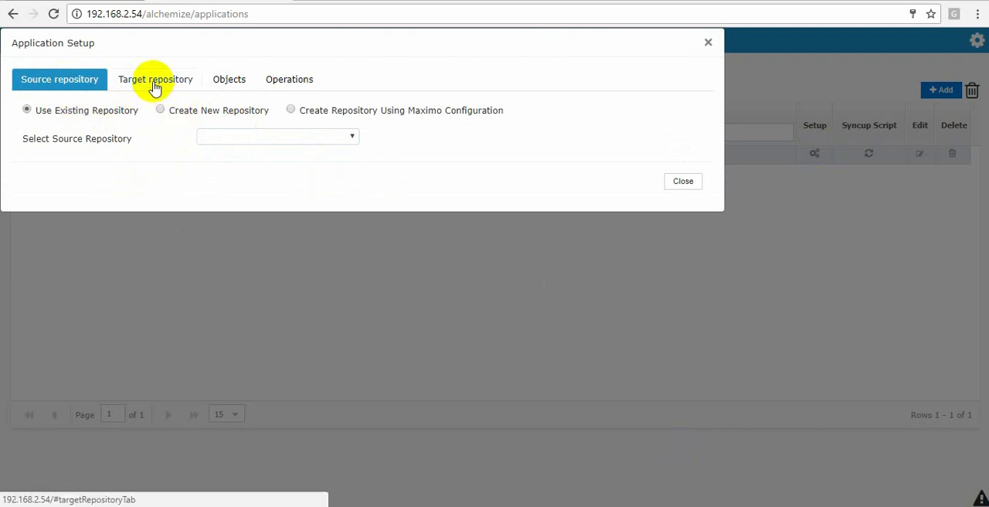
left_click(183, 112)
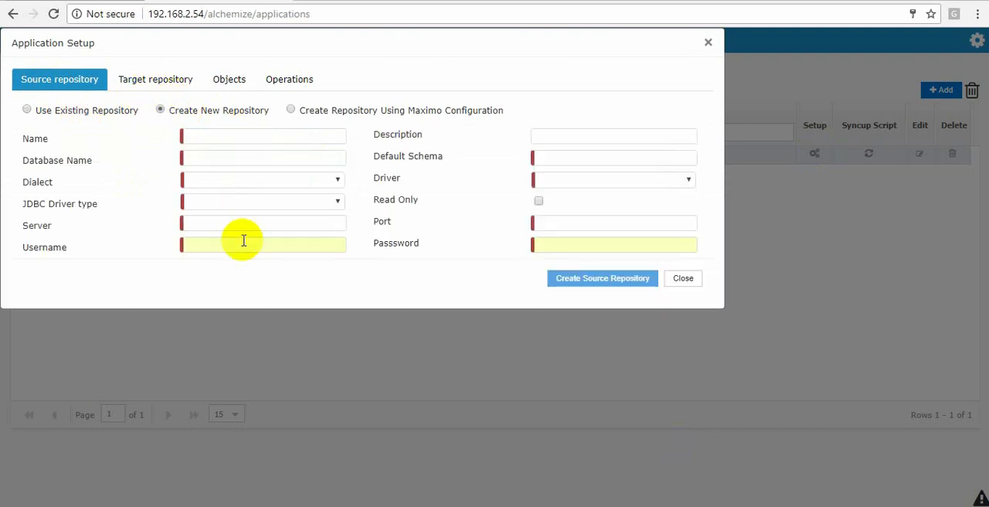
left_click(337, 112)
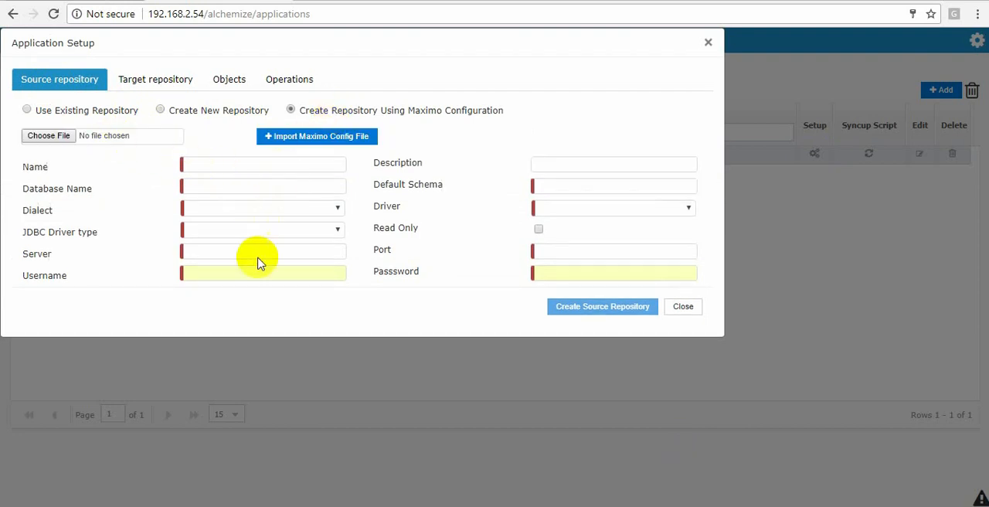
- Examine the target repository options for an existing repository, a new repository, and one created using Maximo configuration
left_click(147, 85)
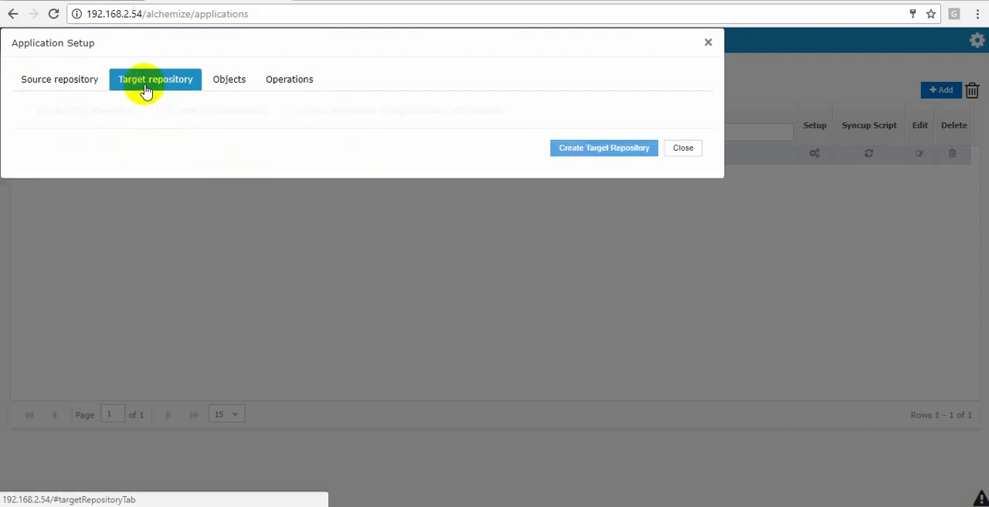
left_click(86, 114)
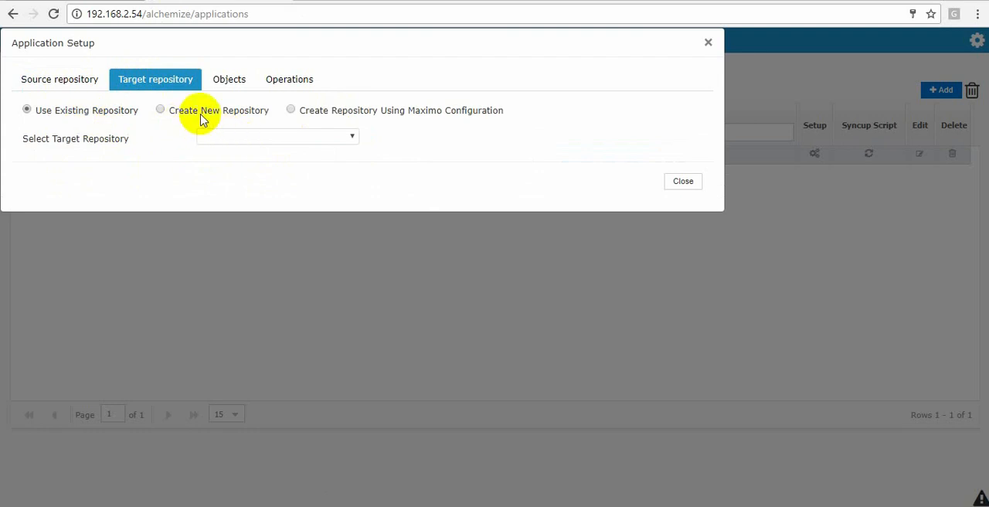
left_click(260, 142)
left_click(188, 116)
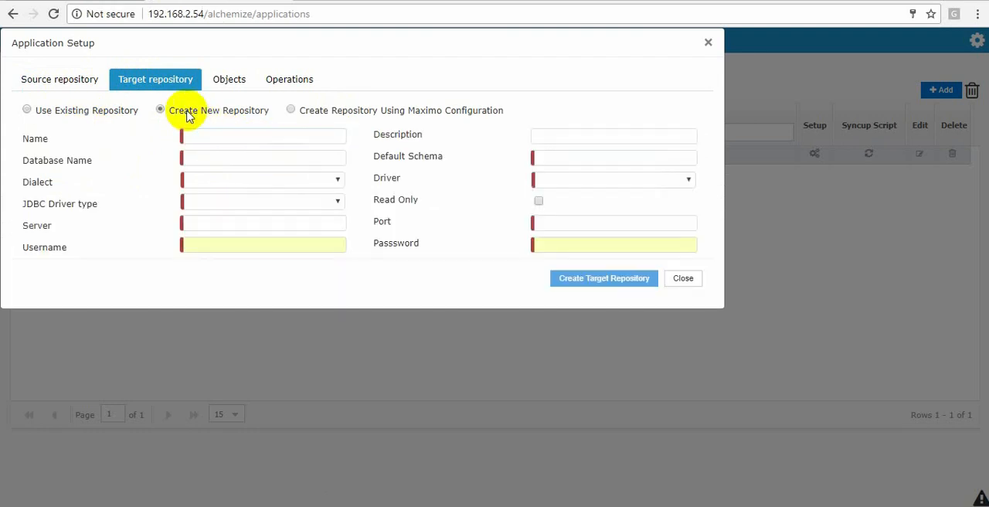
left_click(317, 113)
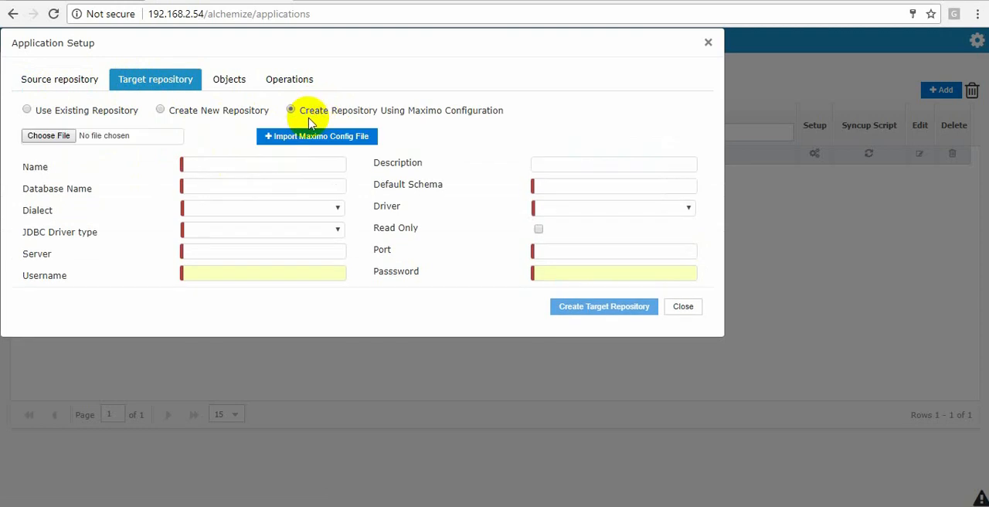
- Examine the object and operation stages of the setup, including the available operation types, and close the setup without creating it
left_click(227, 87)
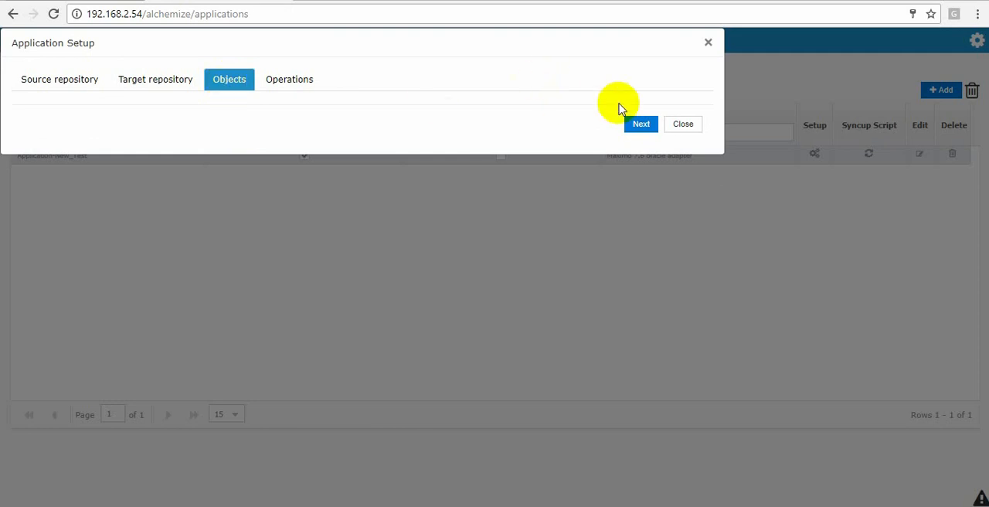
left_click(644, 125)
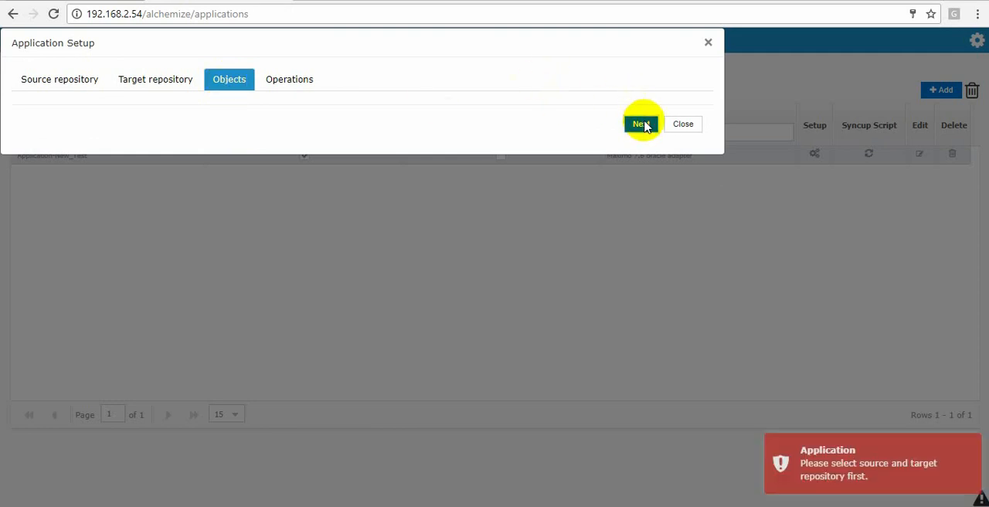
left_click(872, 479)
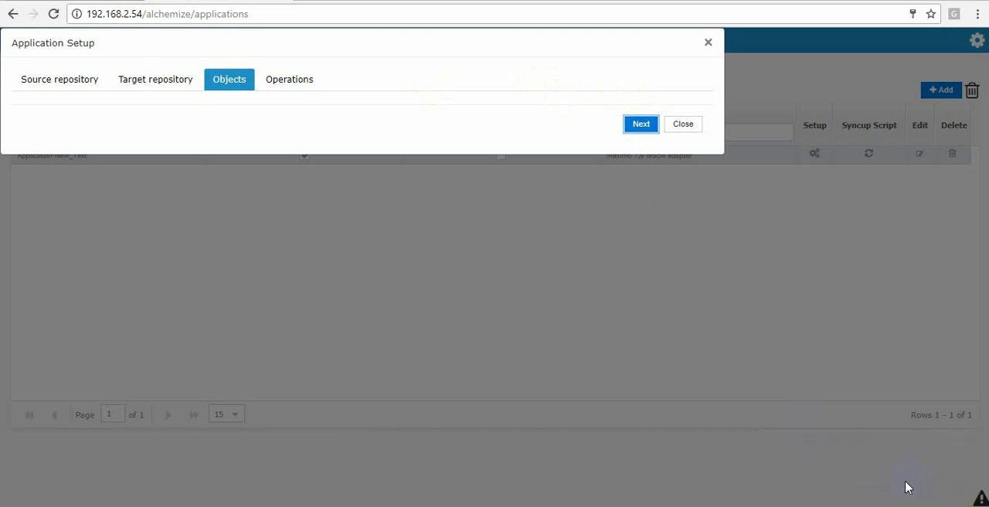
left_click(282, 87)
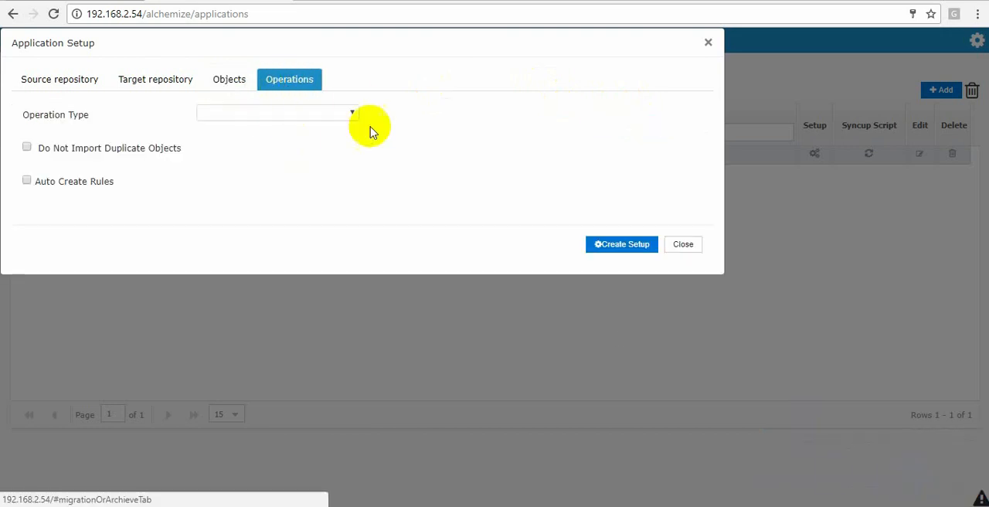
left_click(265, 112)
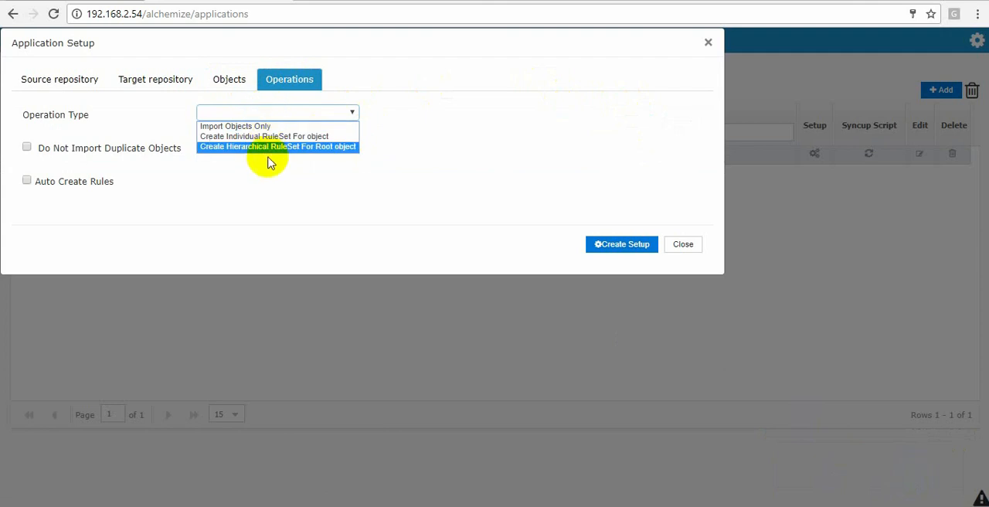
left_click(55, 82)
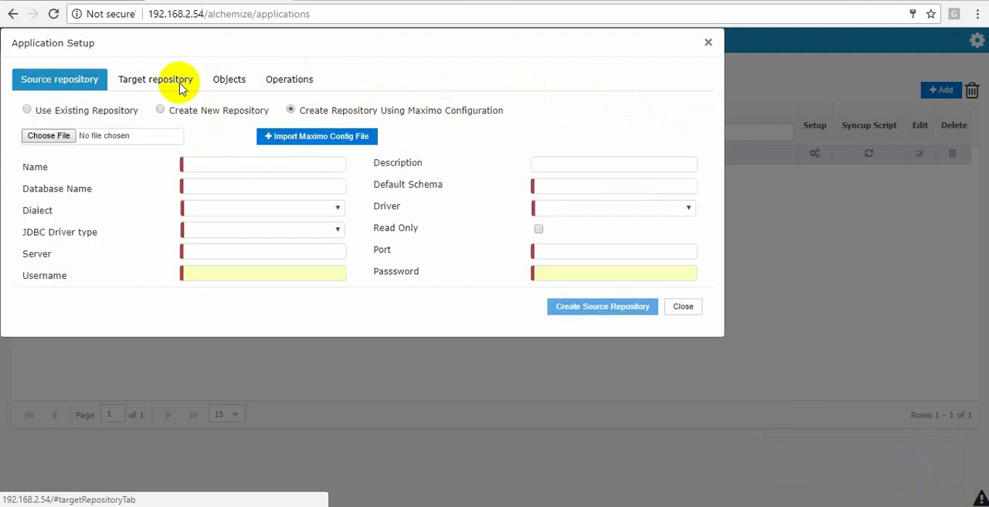
left_click(685, 308)
- In the external system repositories, assign Application-New_Test to V-Oracle repository and save the assignment
left_click(231, 65)
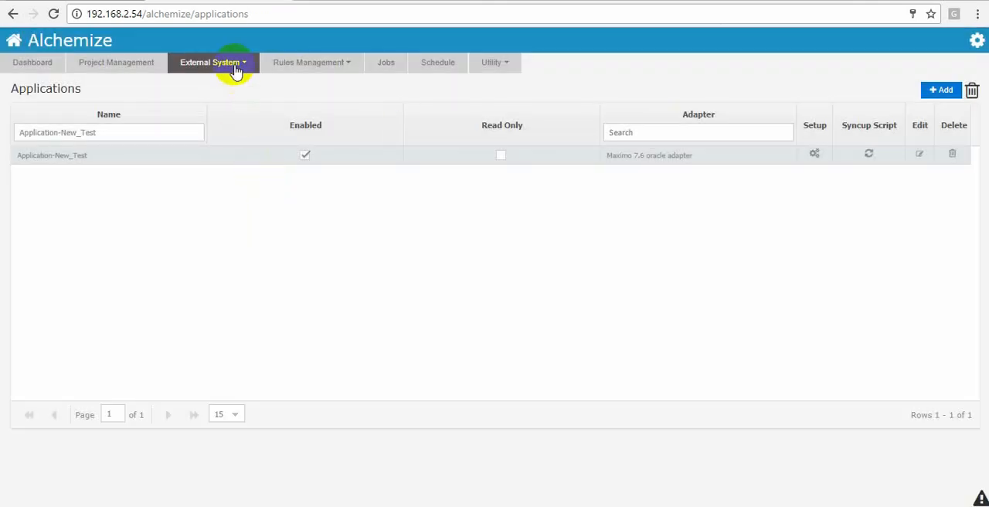
left_click(240, 127)
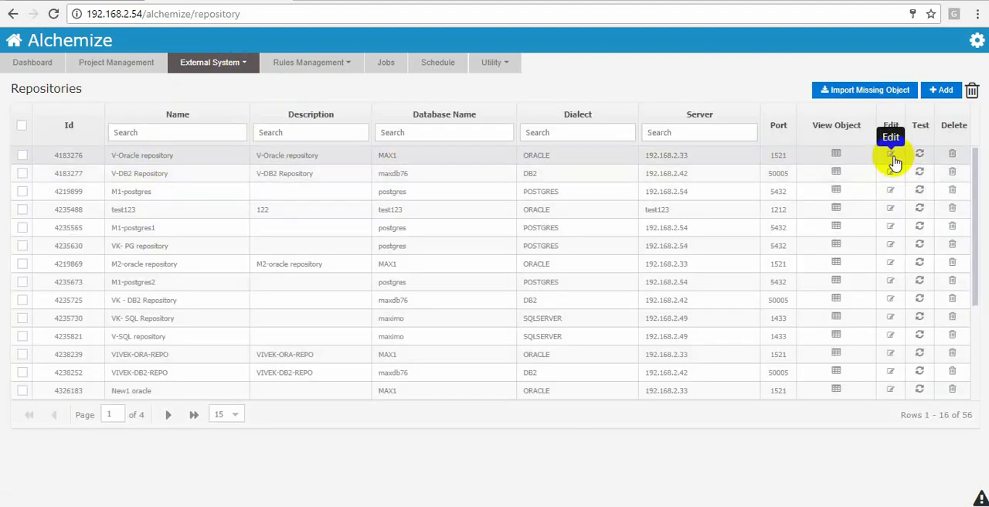
left_click(892, 159)
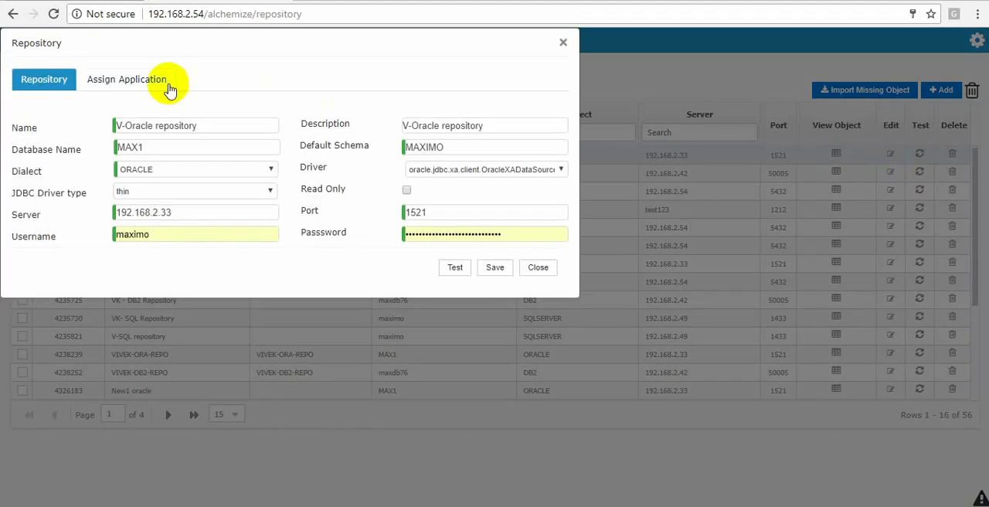
left_click(162, 79)
left_click(247, 120)
left_click_drag(283, 146, 282, 240)
left_click(184, 332)
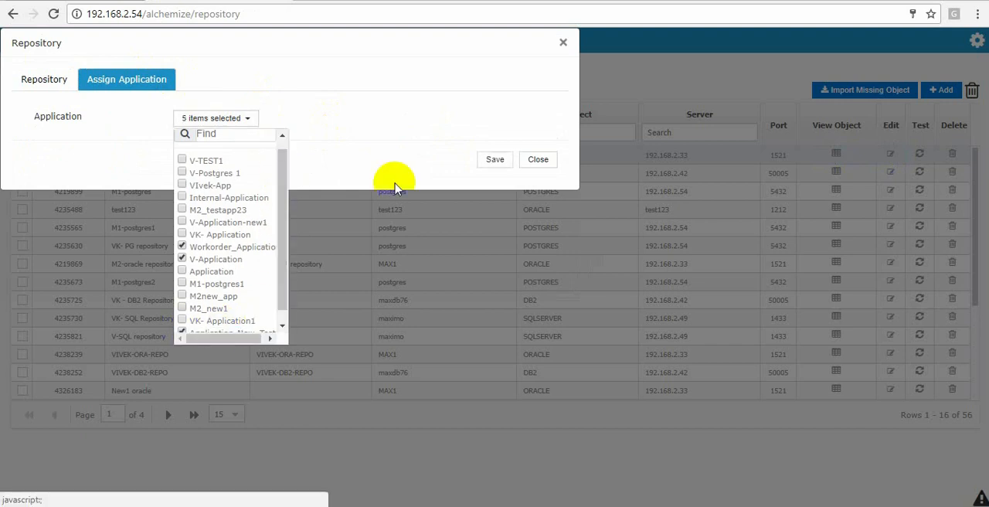
left_click(491, 162)
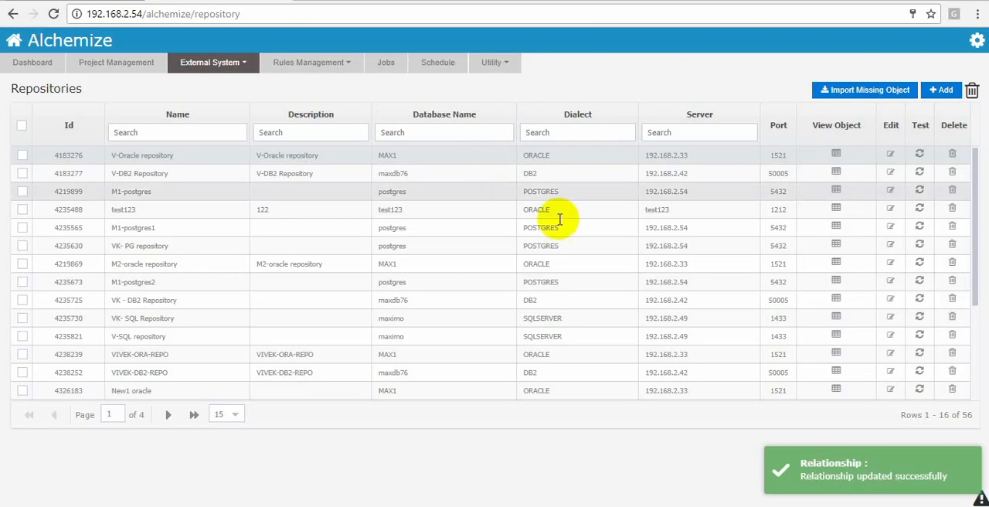
- Assign Application-New_Test to V-DB2 Repository as well and save the assignment
left_click(893, 177)
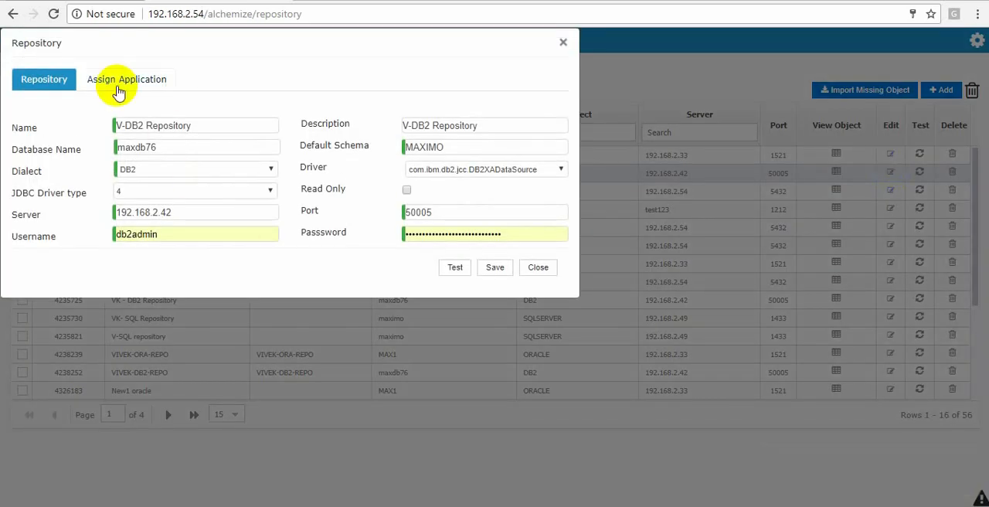
left_click(118, 87)
left_click(253, 120)
left_click(283, 160)
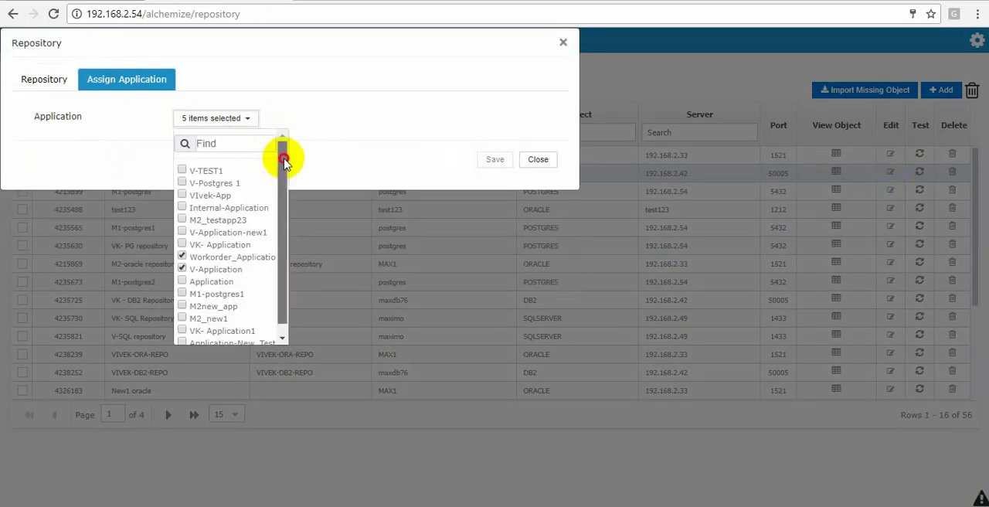
left_click_drag(284, 160, 190, 384)
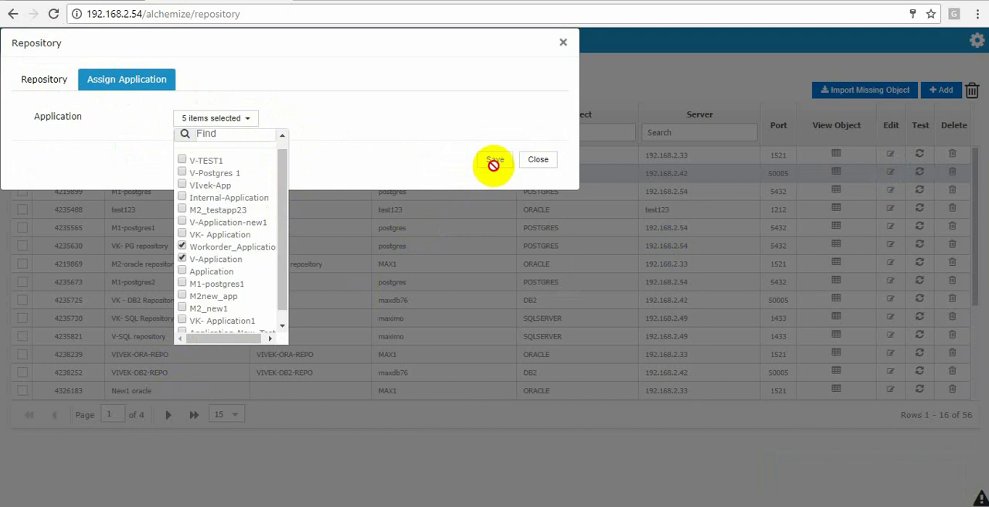
scroll(242, 255, "down", 1)
left_click(183, 323)
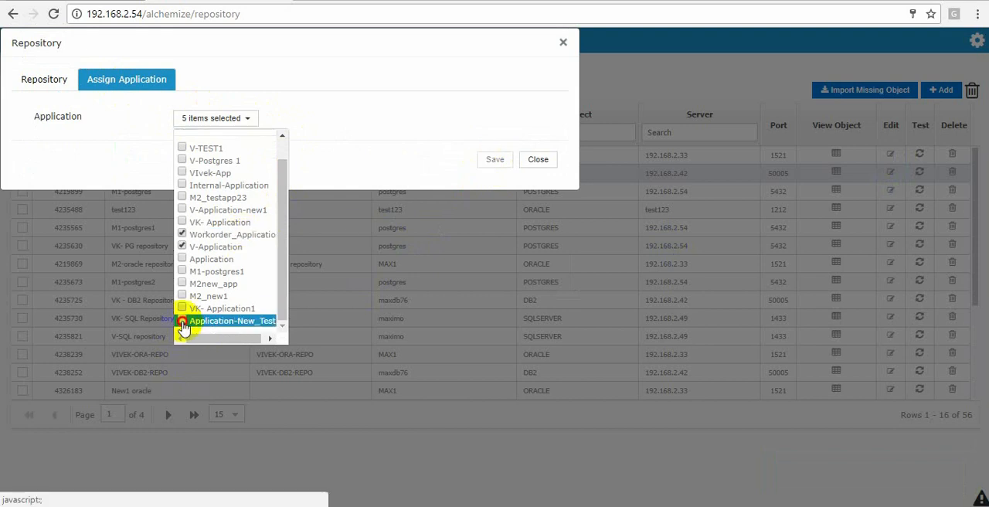
left_click(494, 159)
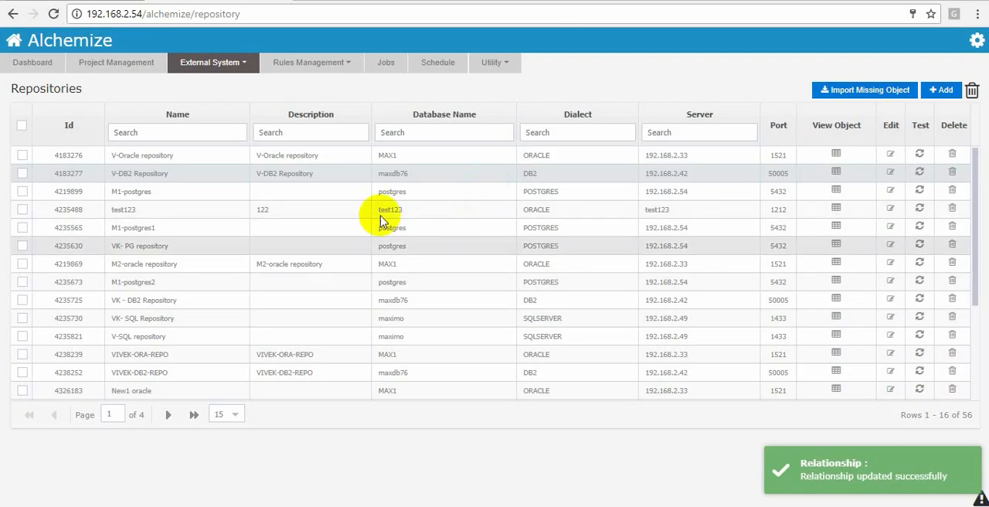
- Check the repositories assigned to Application-New_Test in the application's details and close them without saving
left_click(207, 62)
left_click(199, 85)
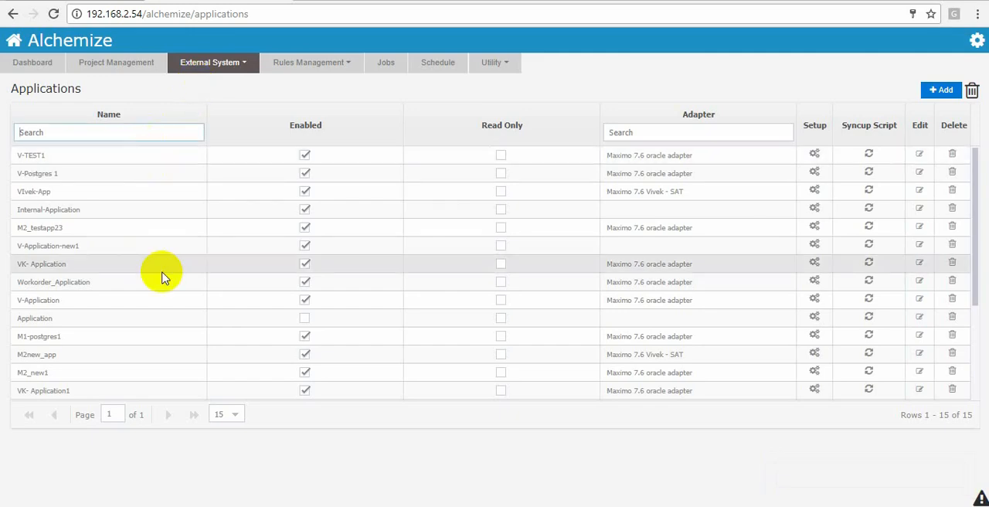
scroll(131, 294, "down", 2)
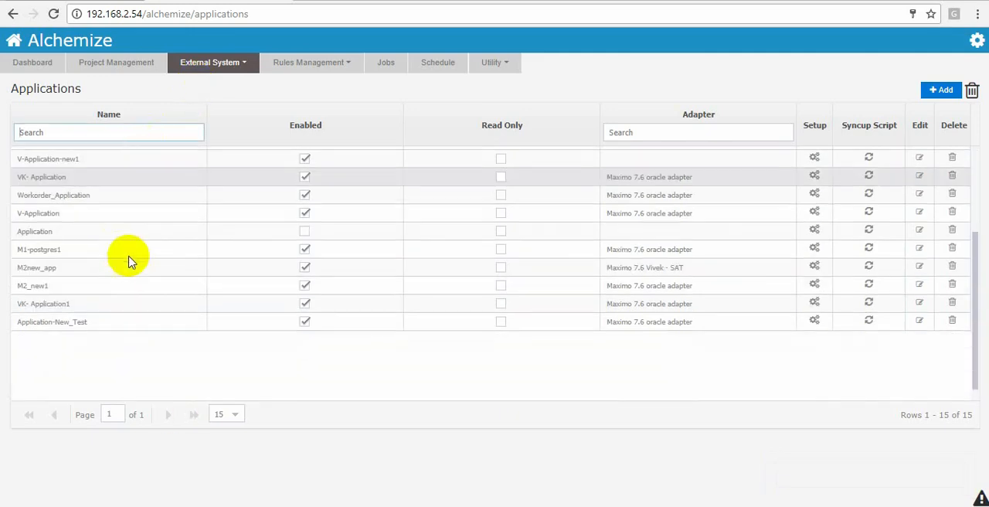
left_click(920, 320)
left_click(116, 78)
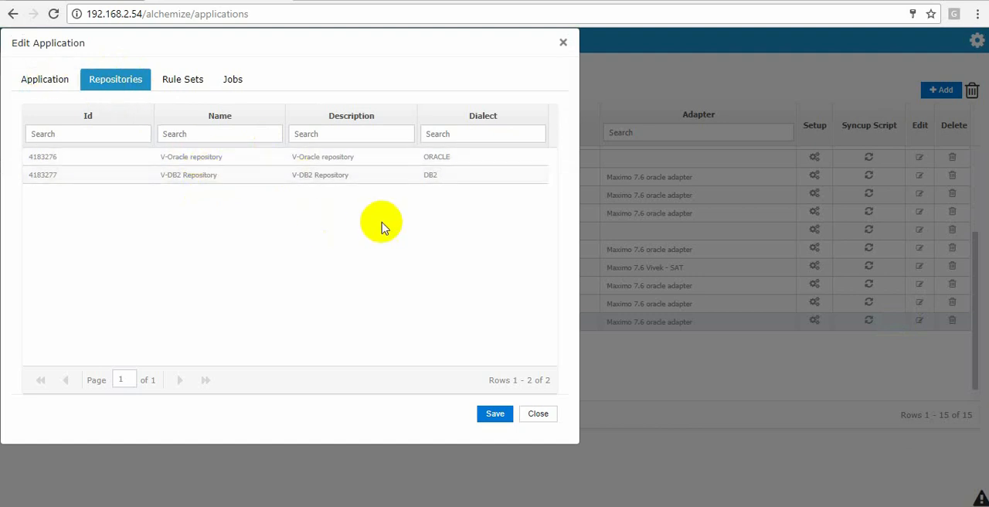
left_click(546, 418)
- In the setup of Application-New_Test, use the existing V-Oracle repository as source and the existing V-DB2 Repository as target
left_click(817, 322)
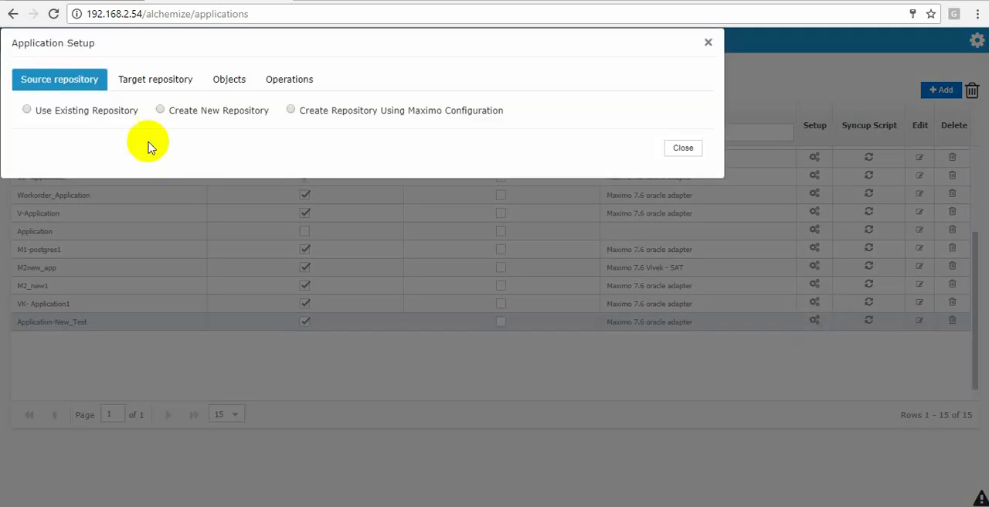
left_click(79, 109)
left_click(224, 137)
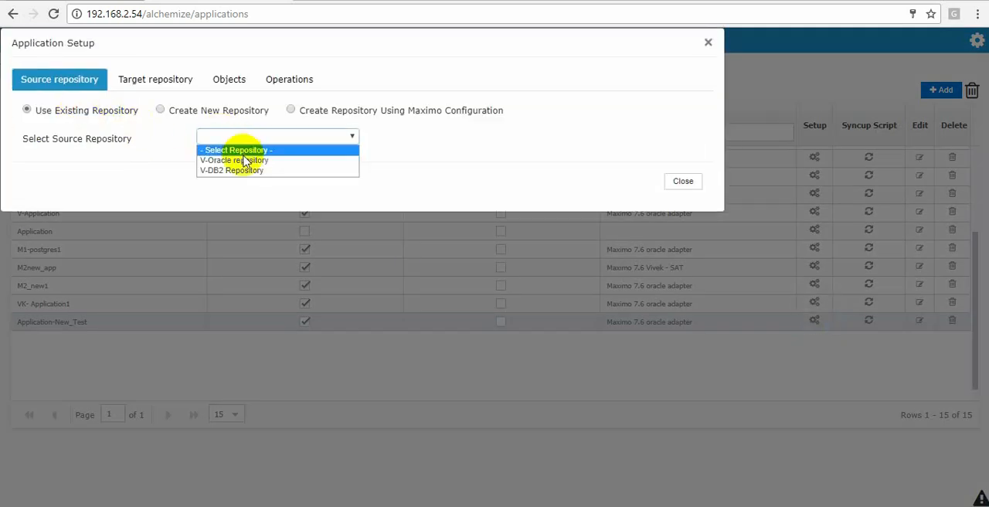
left_click(244, 160)
left_click(87, 110)
left_click(218, 139)
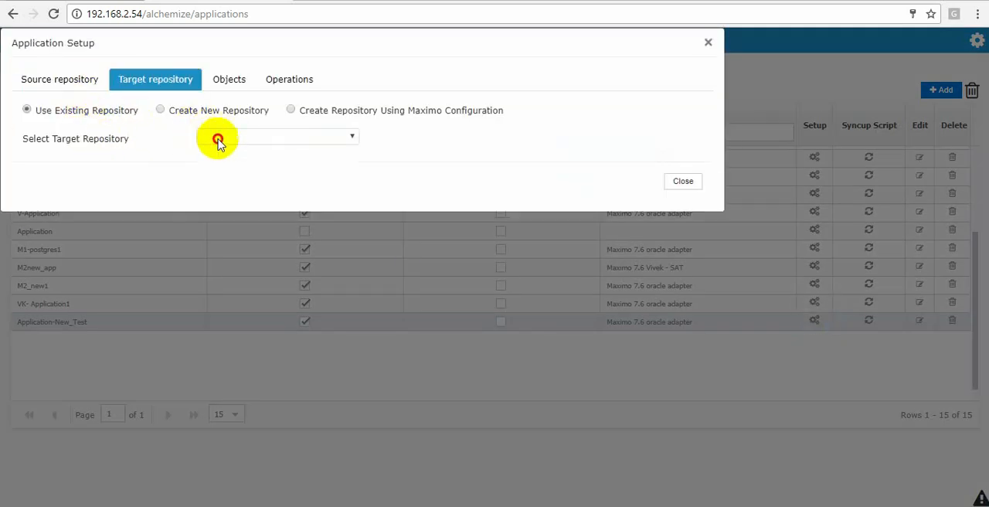
left_click(242, 168)
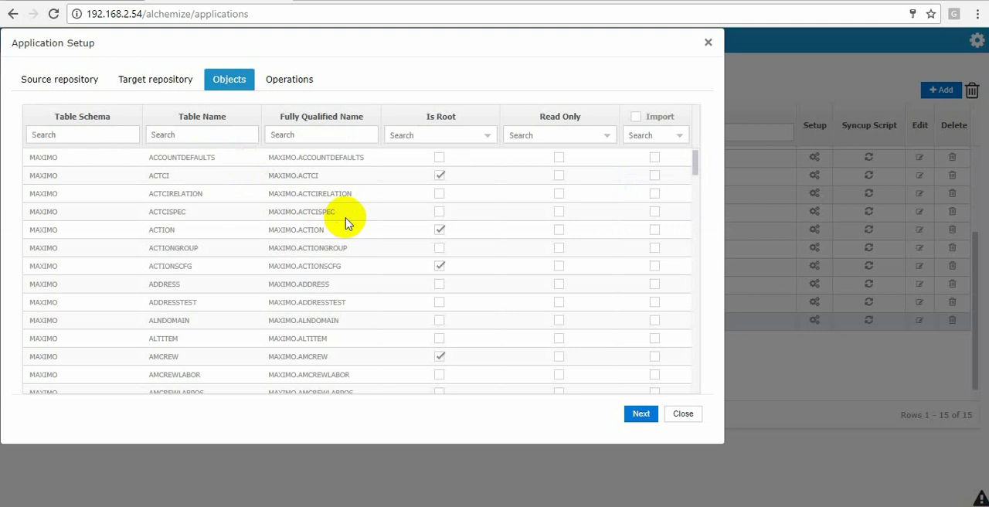
- Filter the objects by the qualified name MAXIMO.WORKO, mark MAXIMO.WORKORDER for import, clear the filter and continue to the operations
scroll(346, 222, "down", 6)
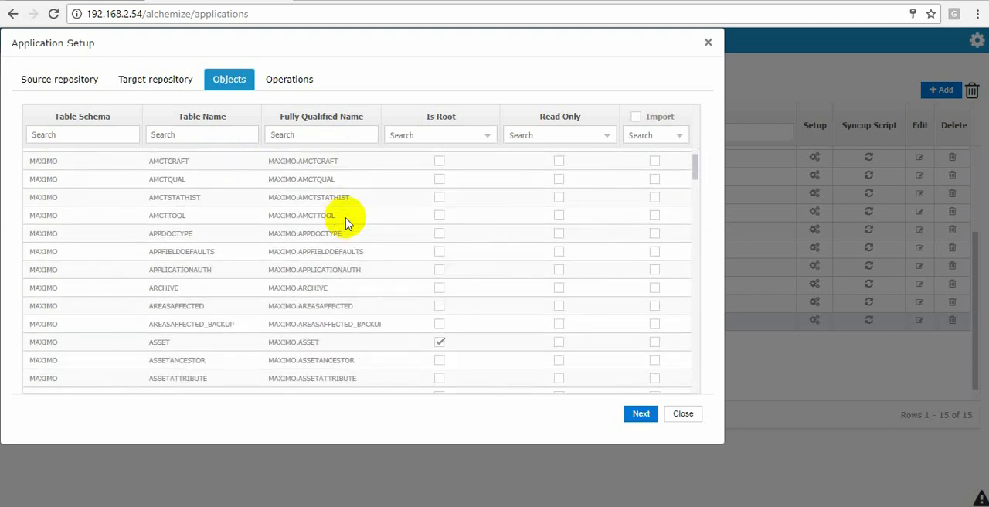
scroll(345, 223, "down", 8)
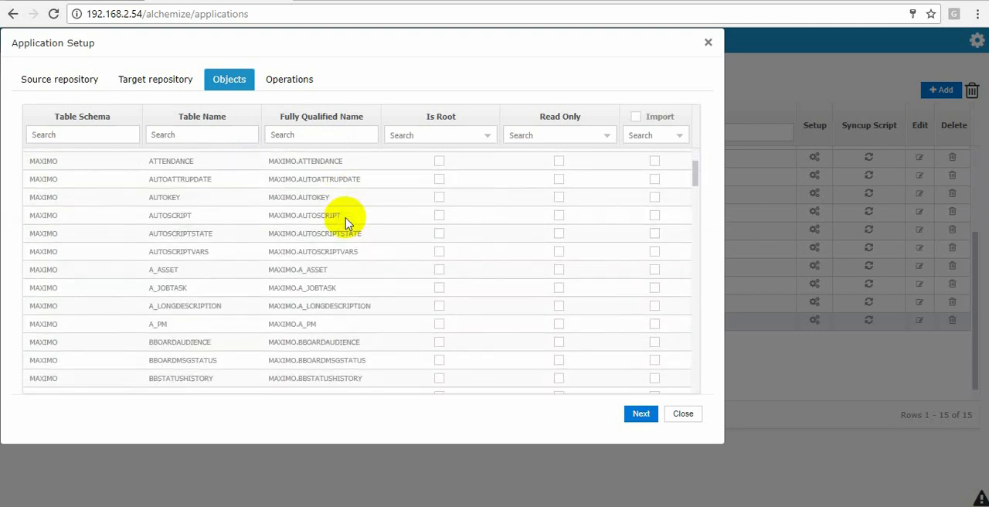
scroll(346, 223, "up", 5)
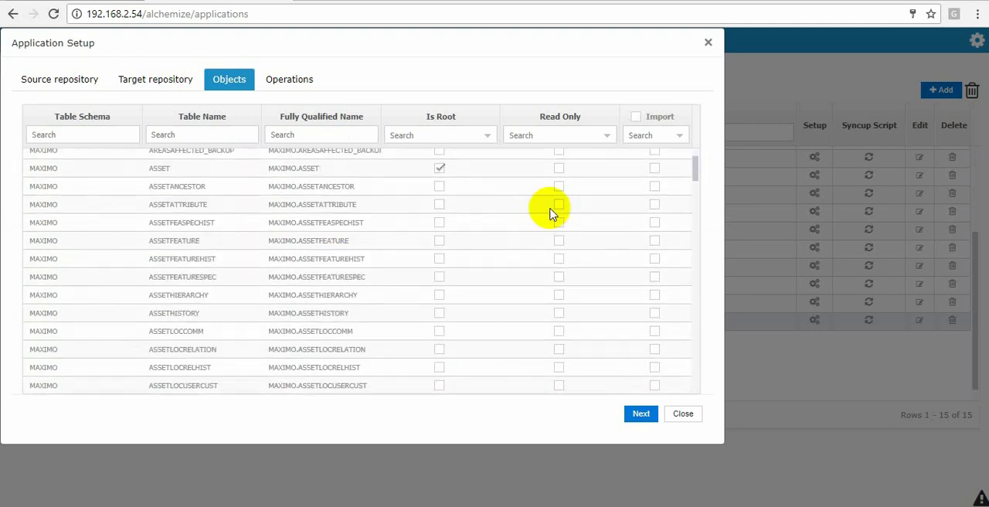
scroll(560, 201, "up", 3)
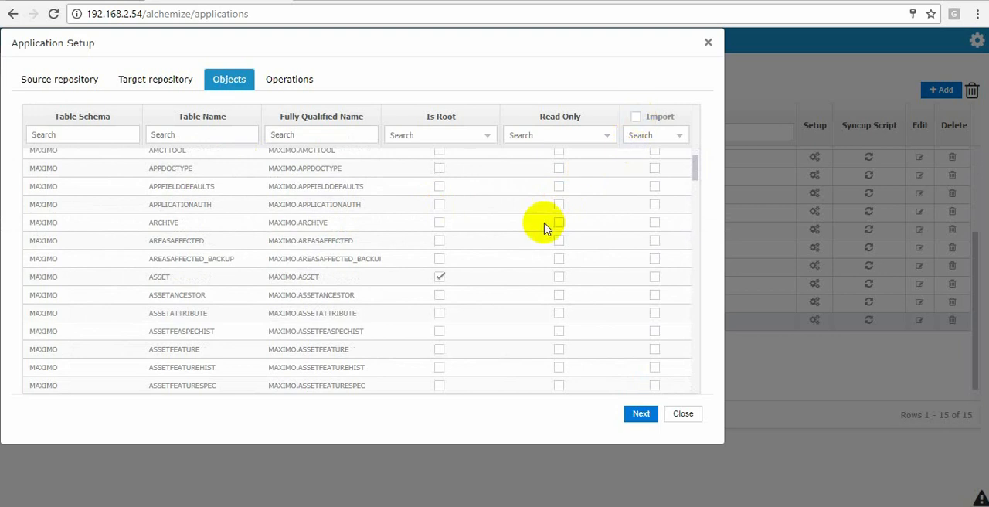
scroll(544, 228, "up", 8)
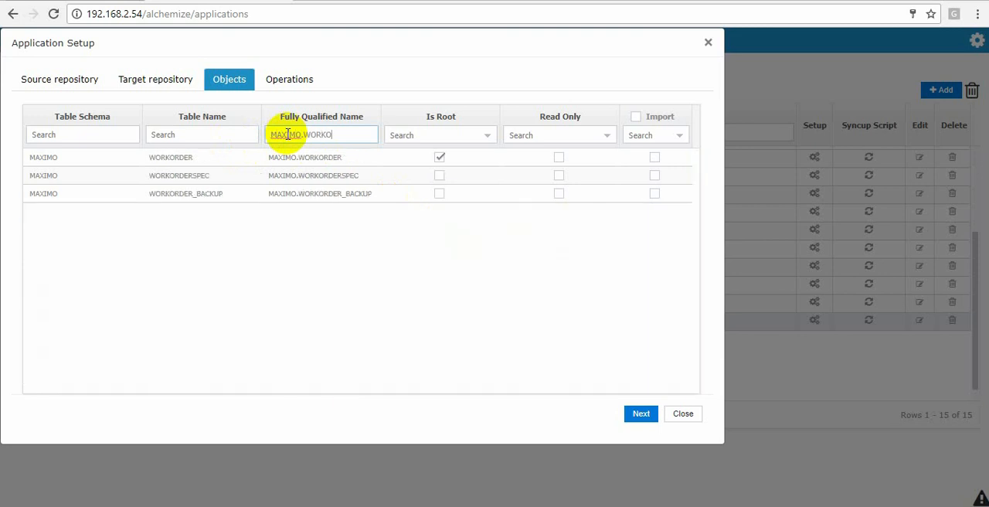
left_click(654, 158)
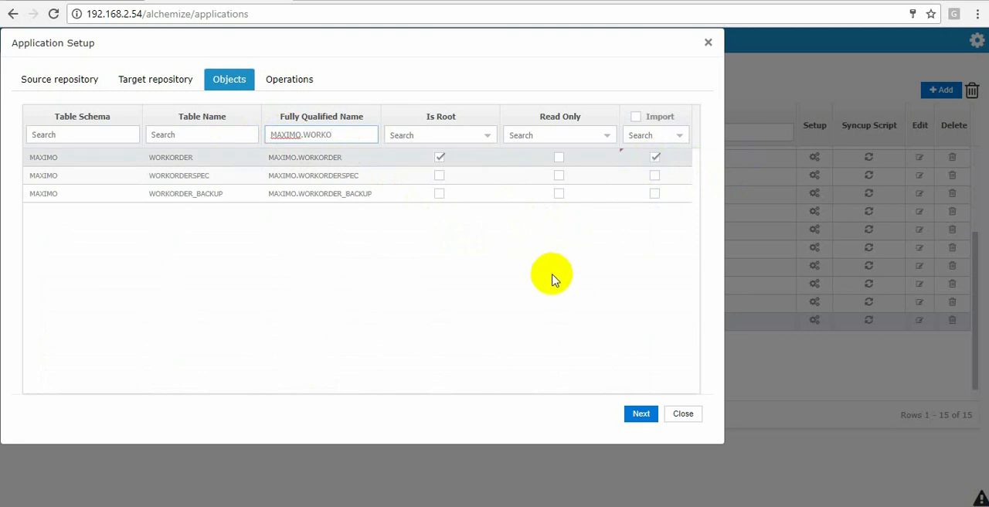
left_click_drag(340, 136, 265, 140)
key("BackSpace")
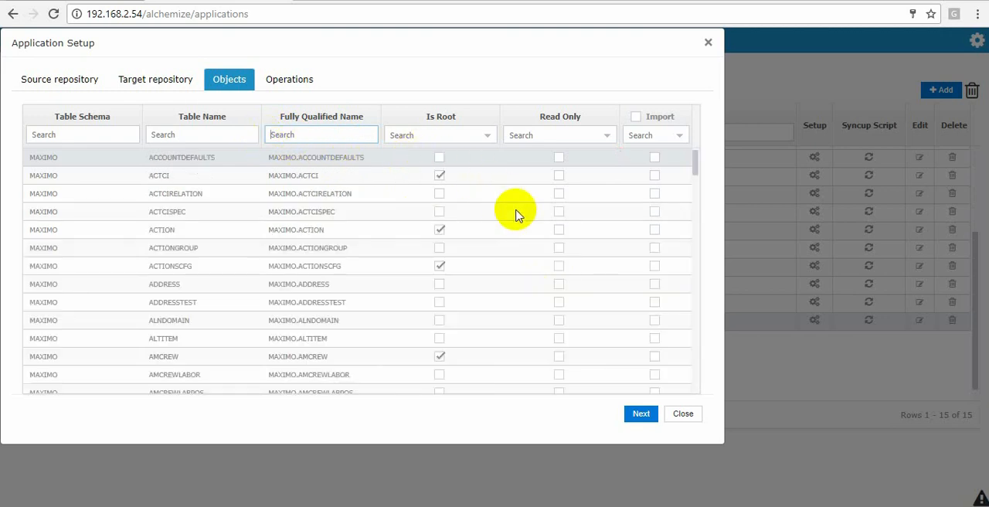
left_click(642, 413)
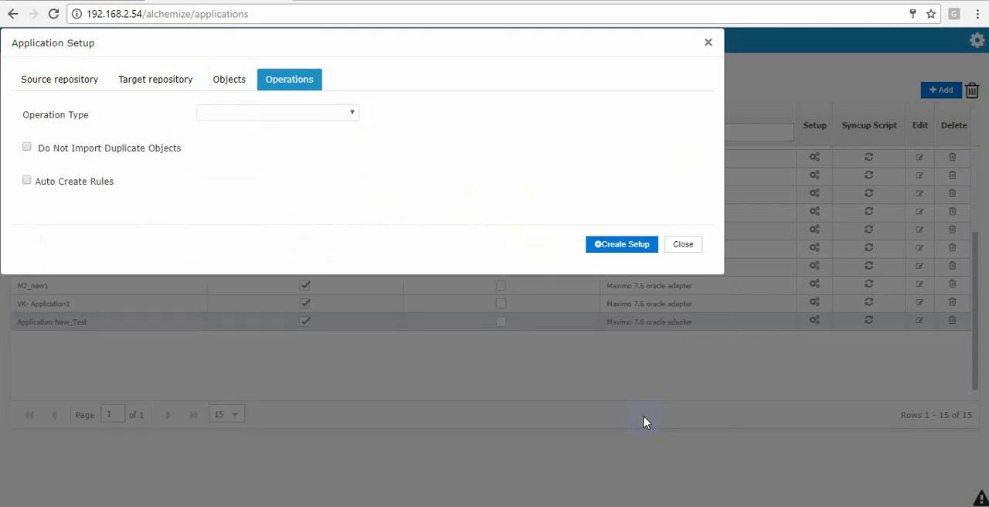
- Set the operation type to Create Individual RuleSet For object and exclude duplicate objects from the import
left_click(265, 114)
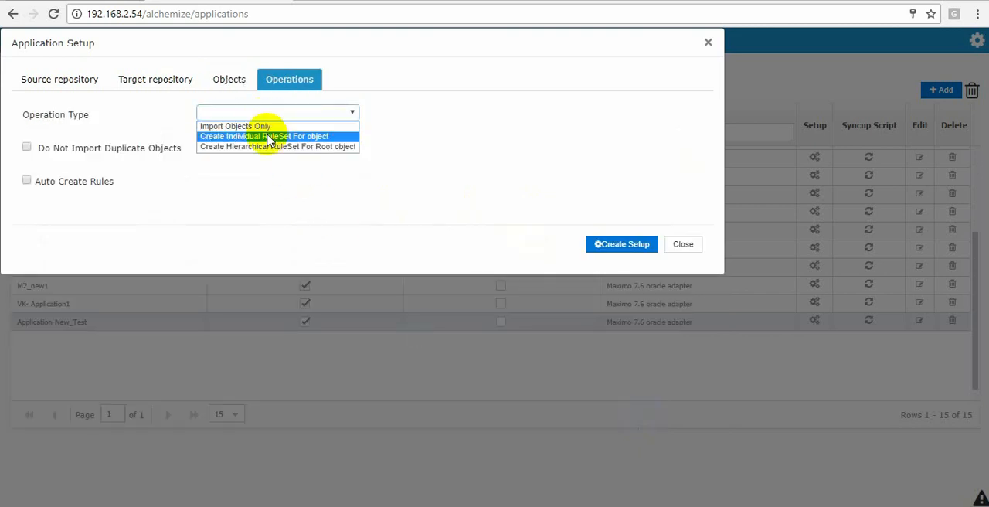
left_click(269, 137)
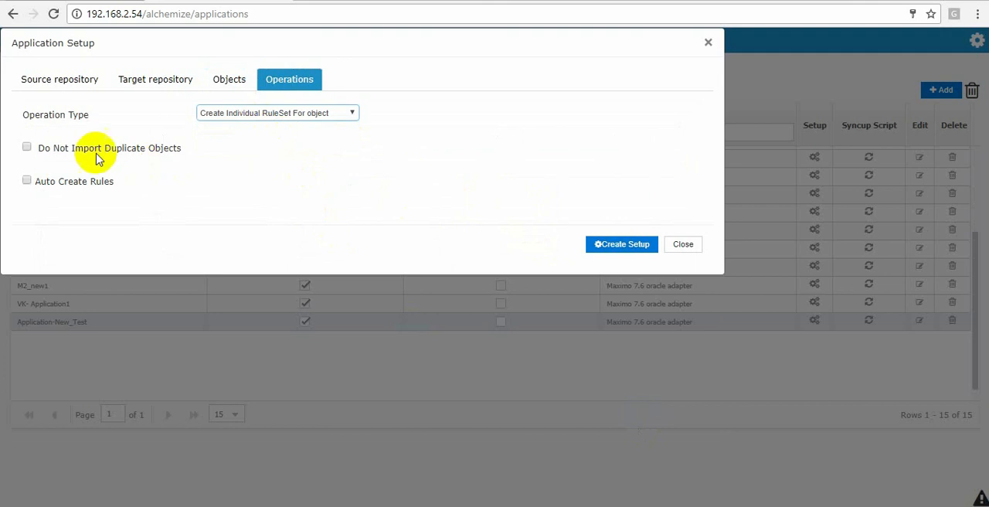
left_click(26, 147)
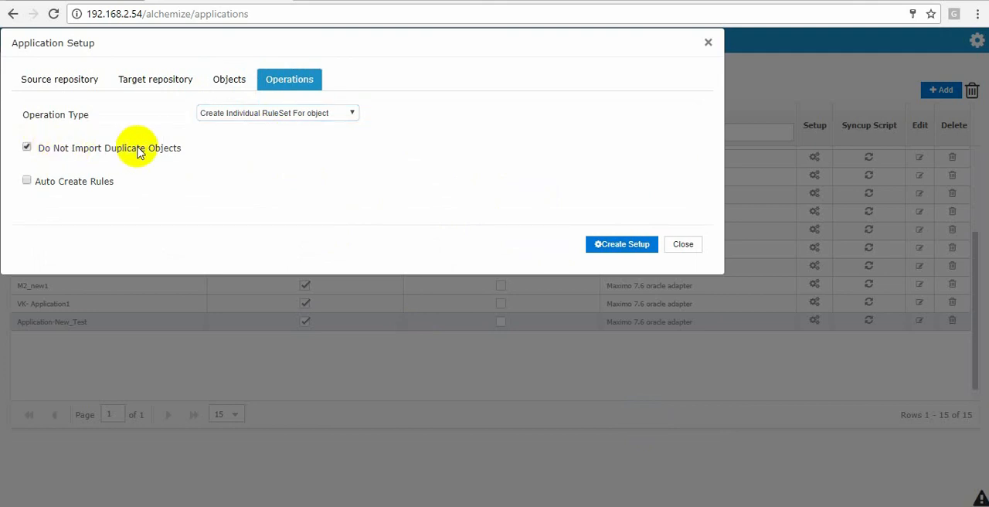
- Auto-create rules with prefix Demo1-RS and jobs with prefix Demo1-JOB, create the setup and close it
left_click(27, 183)
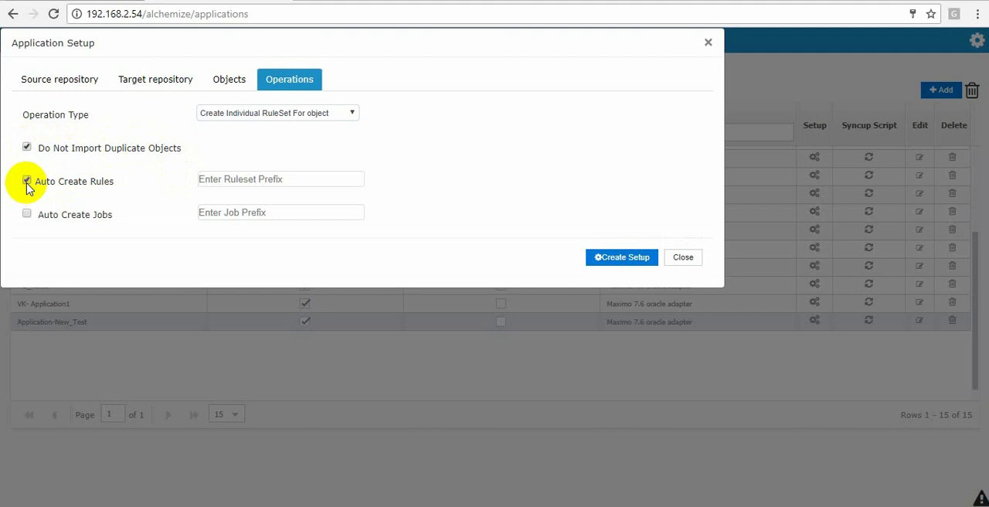
left_click(239, 173)
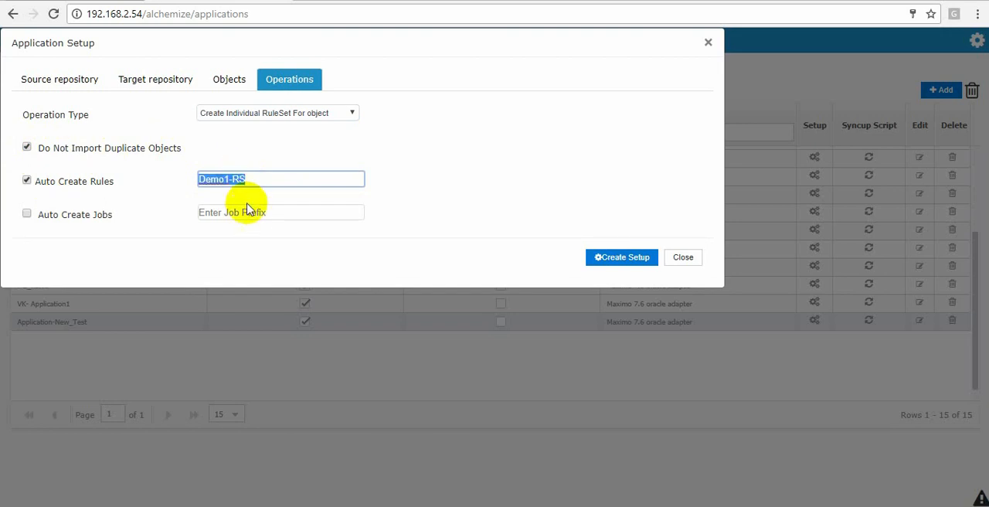
left_click(26, 213)
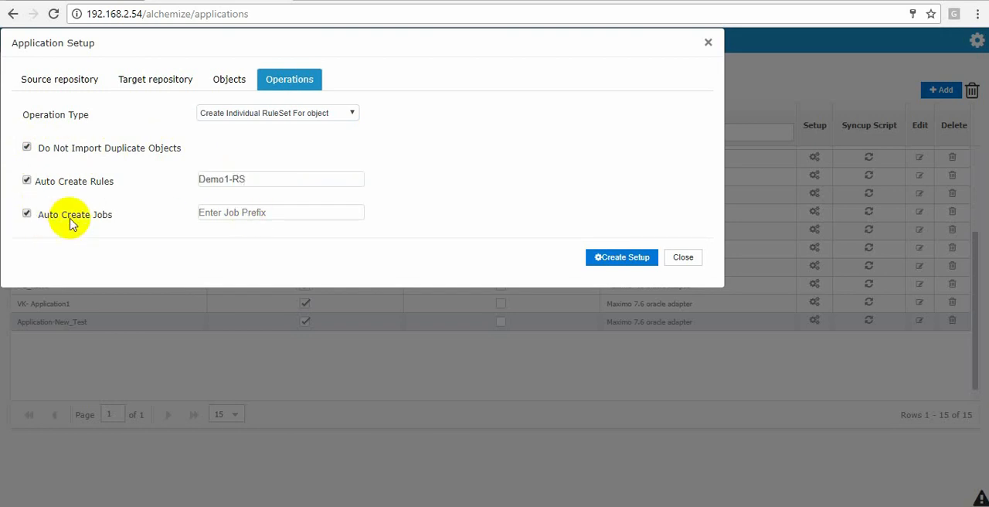
left_click(256, 212)
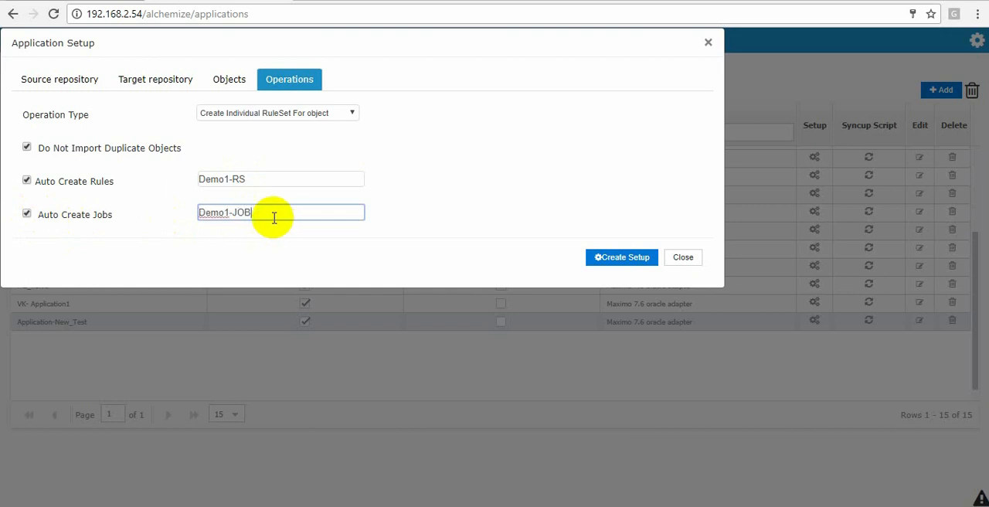
left_click(625, 262)
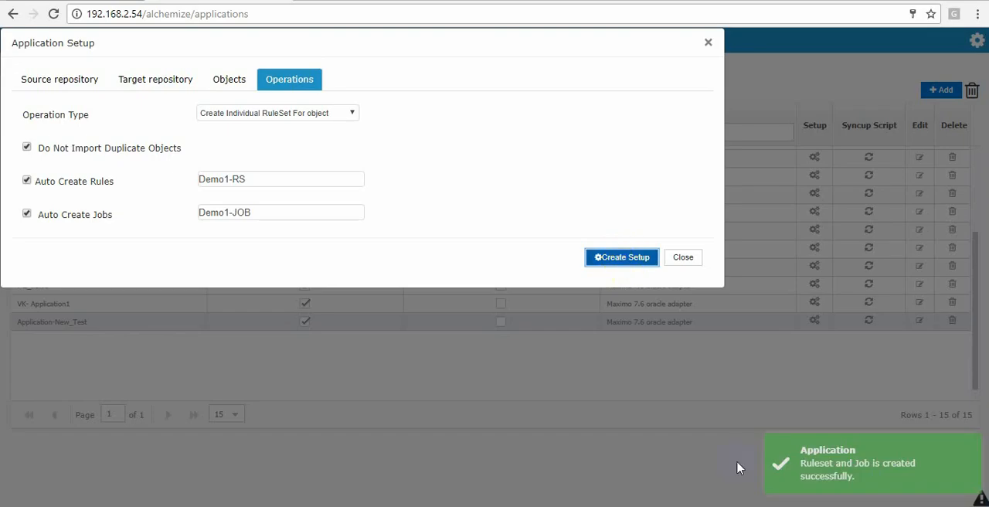
left_click(899, 474)
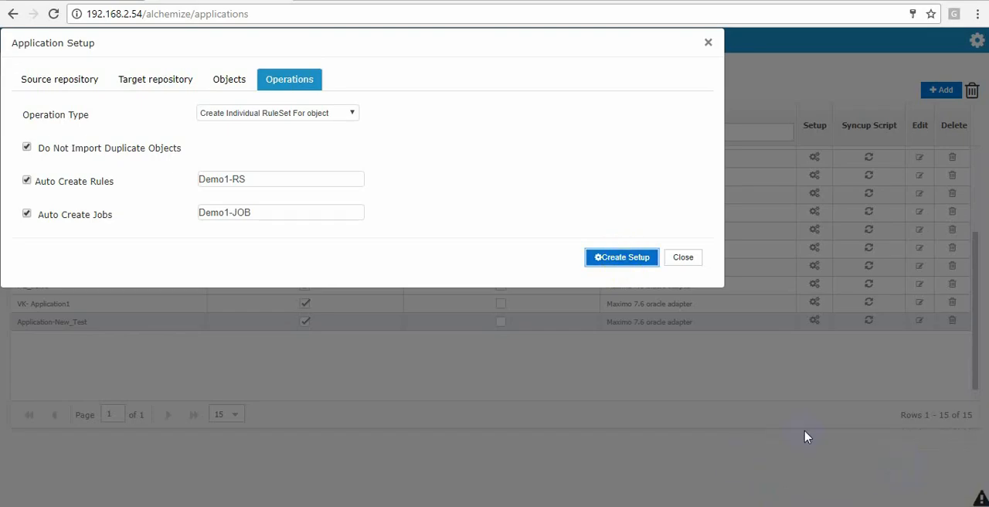
left_click(683, 257)
- Filter the jobs by Demo1, check the configuration of Demo1-JOB_WORKORDER and close it without saving
left_click(300, 68)
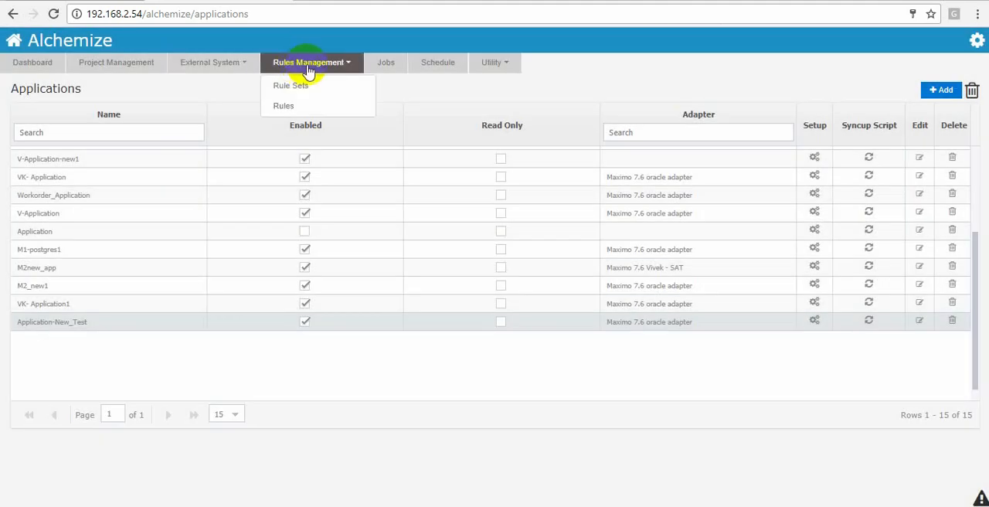
left_click(387, 68)
left_click(233, 129)
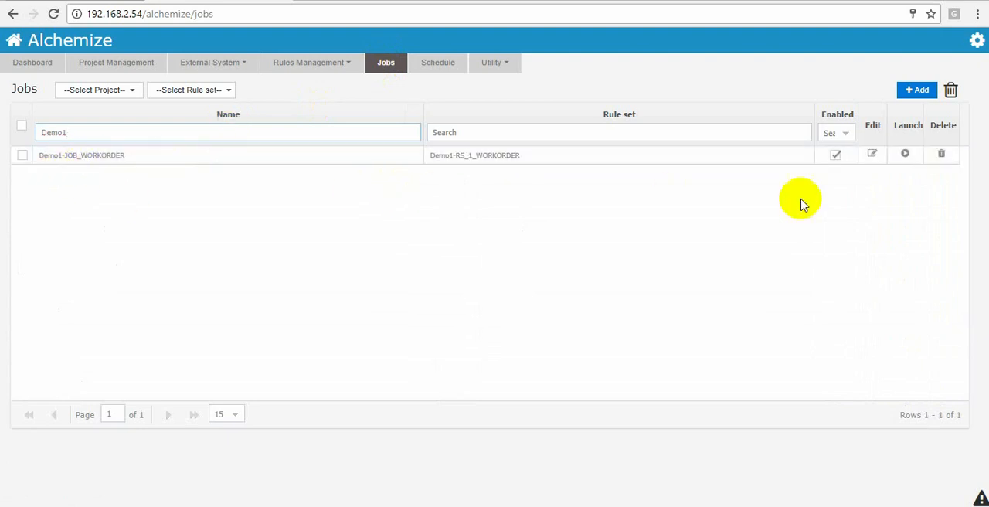
left_click(873, 155)
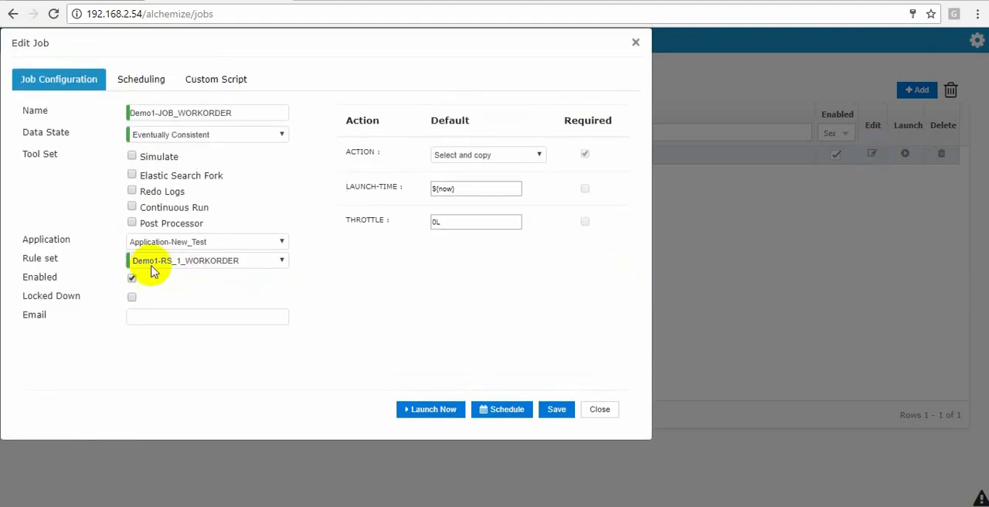
left_click(603, 410)
- Filter the rule sets by Demo1 and examine the rules of Demo1-RS_1_WORKORDER, including their source and target repositories
left_click(309, 63)
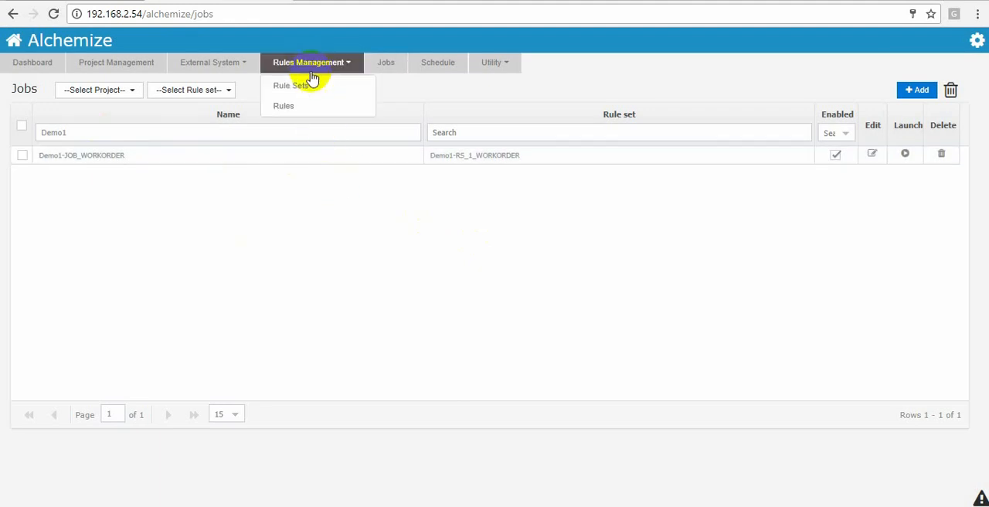
left_click(313, 85)
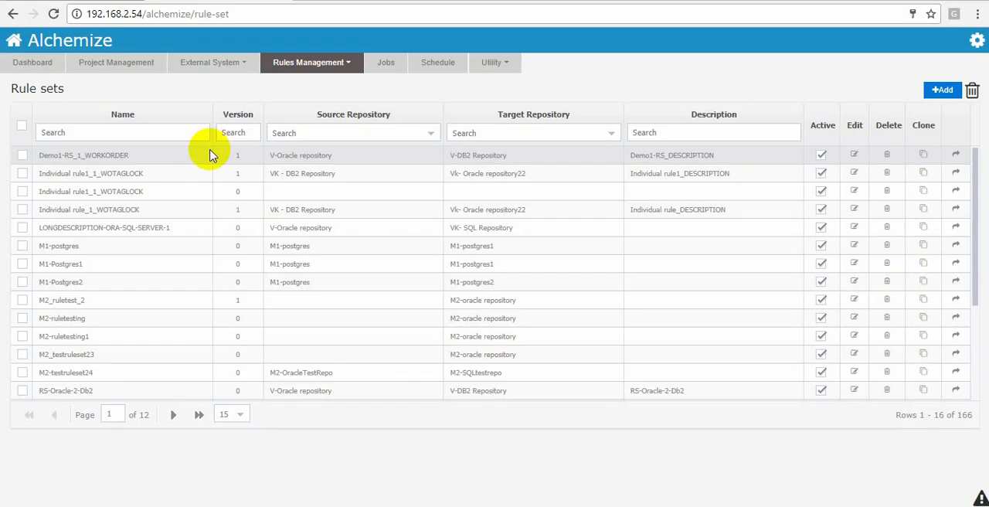
left_click(173, 136)
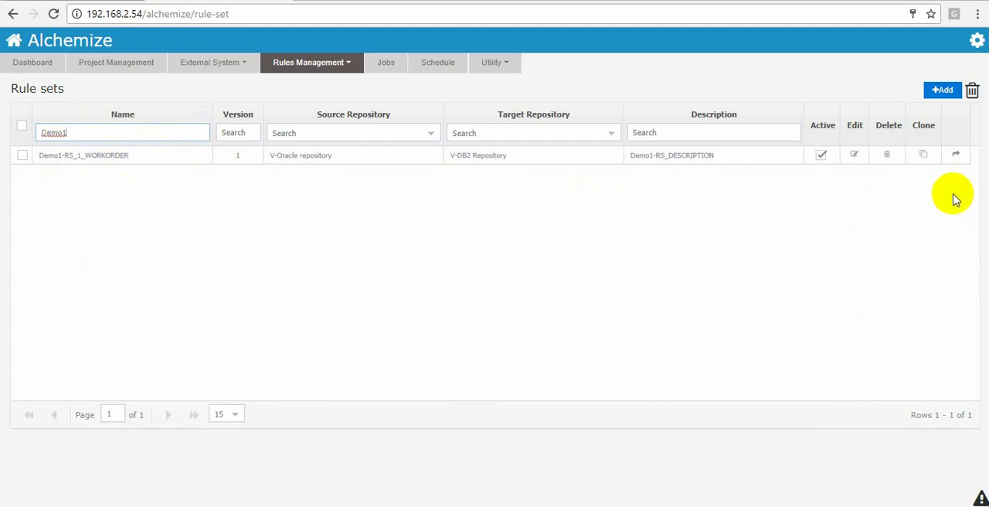
left_click(956, 154)
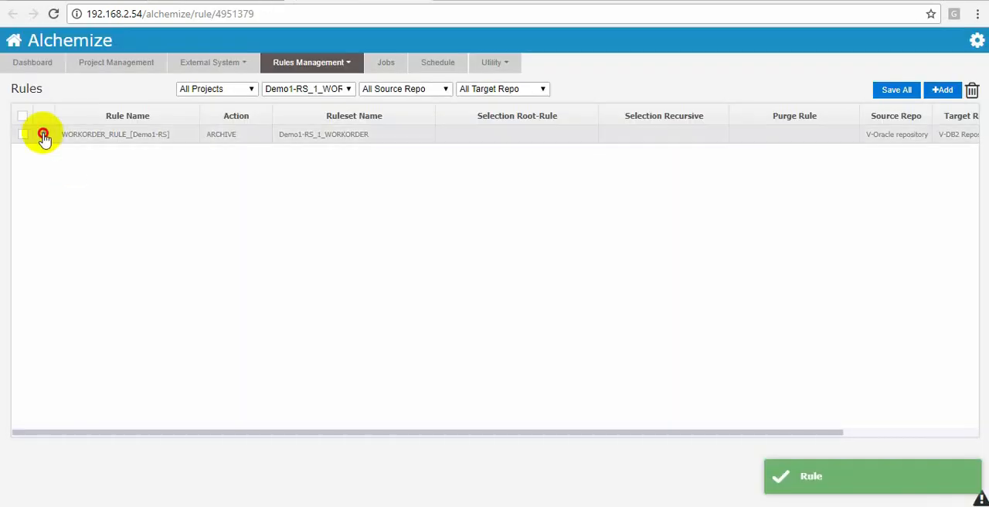
left_click(43, 135)
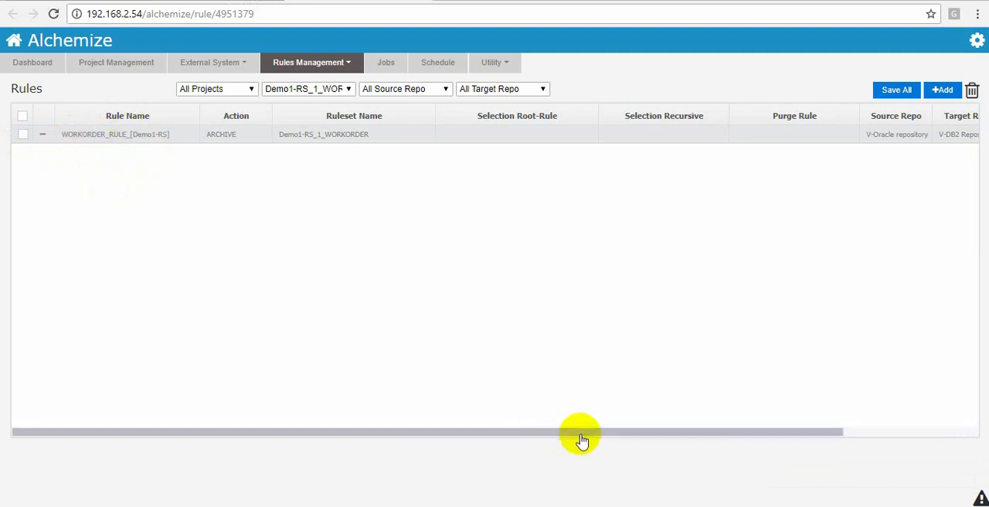
left_click_drag(582, 433, 700, 446)
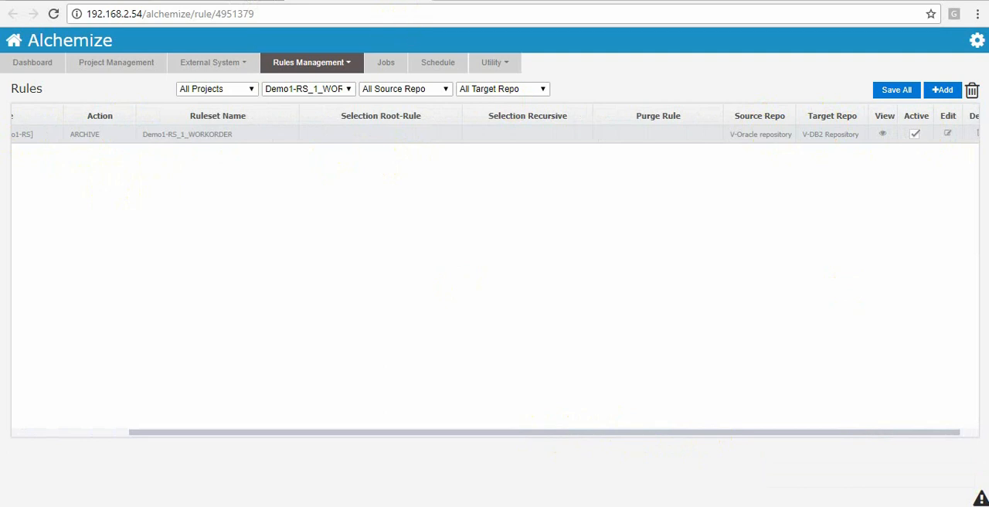
key("ctrl+w")
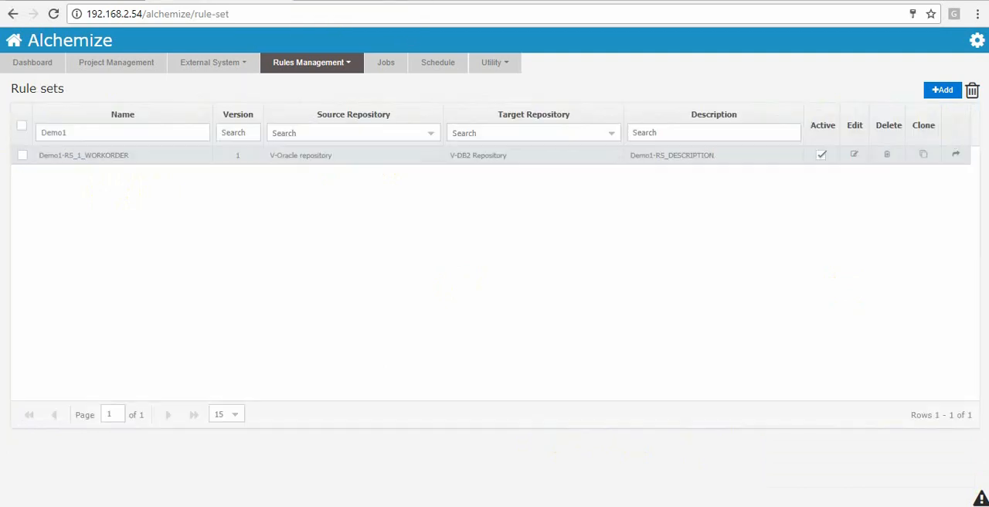
- Reopen the setup of Application-New_Test and choose the existing V-Oracle repository as source and V-DB2 Repository as target
left_click(197, 64)
left_click(213, 82)
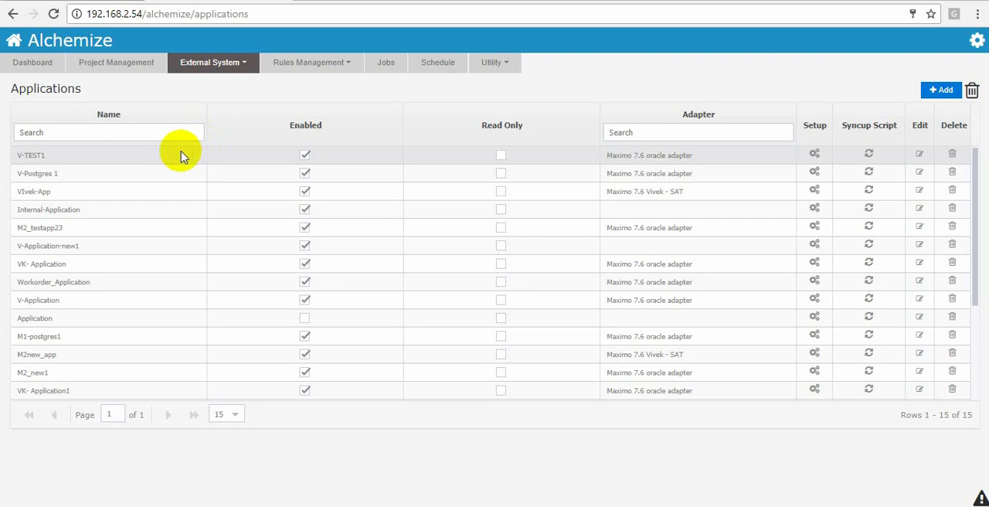
scroll(221, 235, "down", 3)
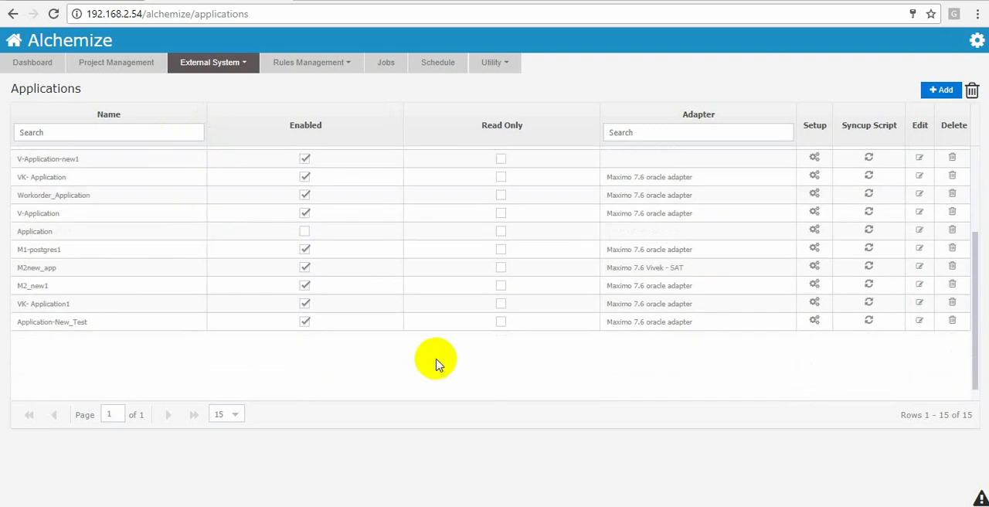
left_click(815, 320)
left_click(86, 111)
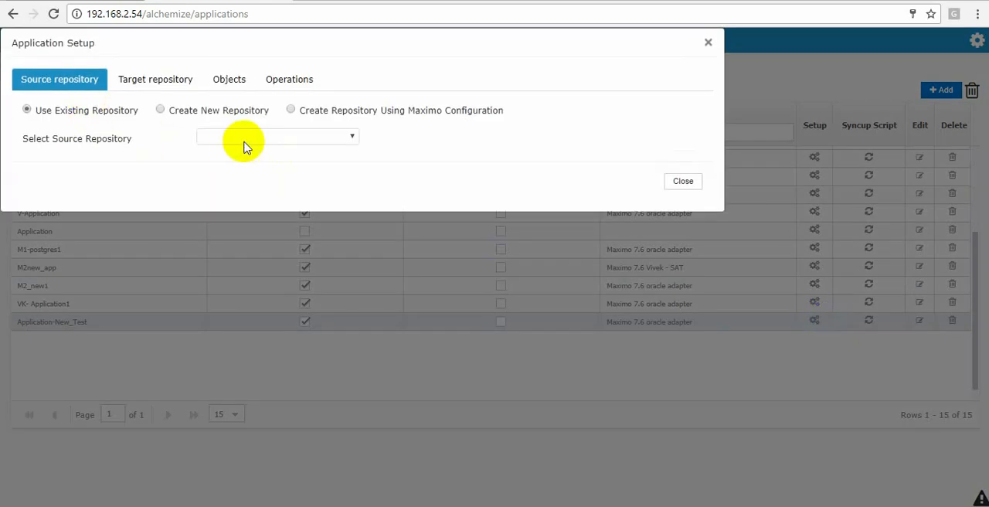
left_click(244, 137)
left_click(256, 160)
left_click(99, 112)
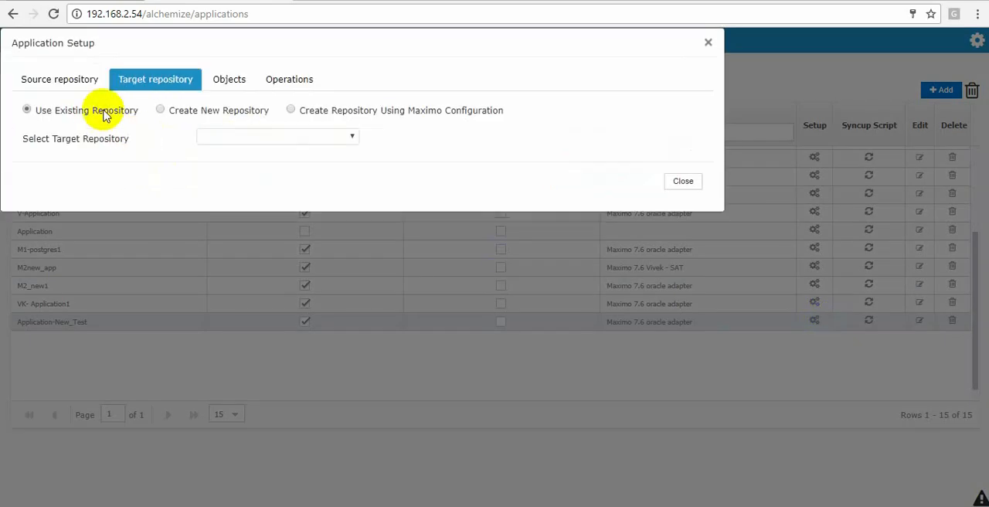
left_click(242, 135)
left_click(242, 170)
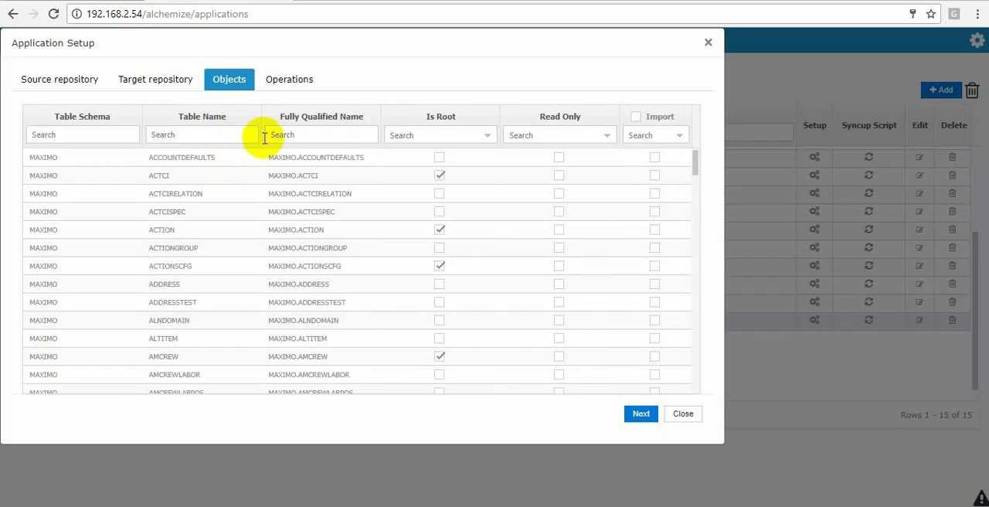
- Filter the objects by the qualified name MAXIMO.ASSET, mark MAXIMO.ASSET for import and continue to the operations
left_click(332, 138)
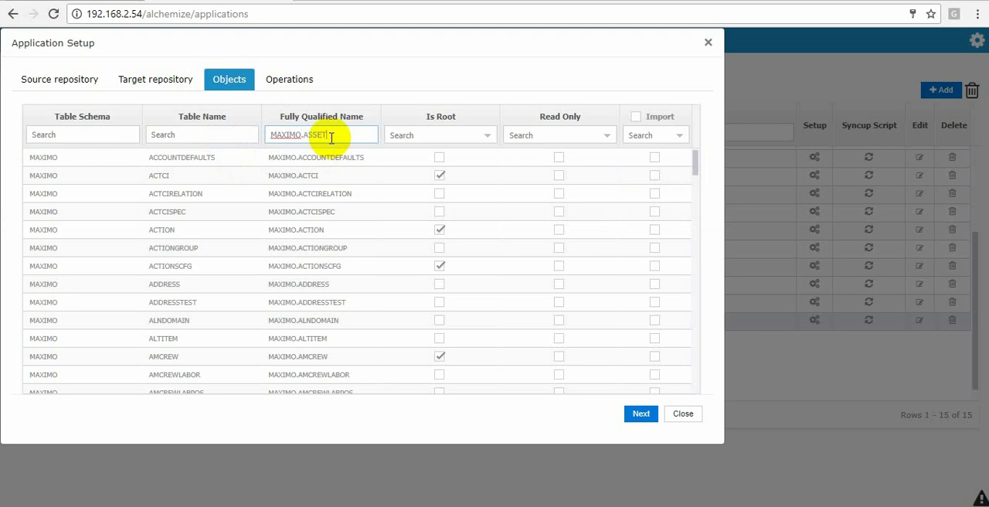
key("Return")
left_click(654, 158)
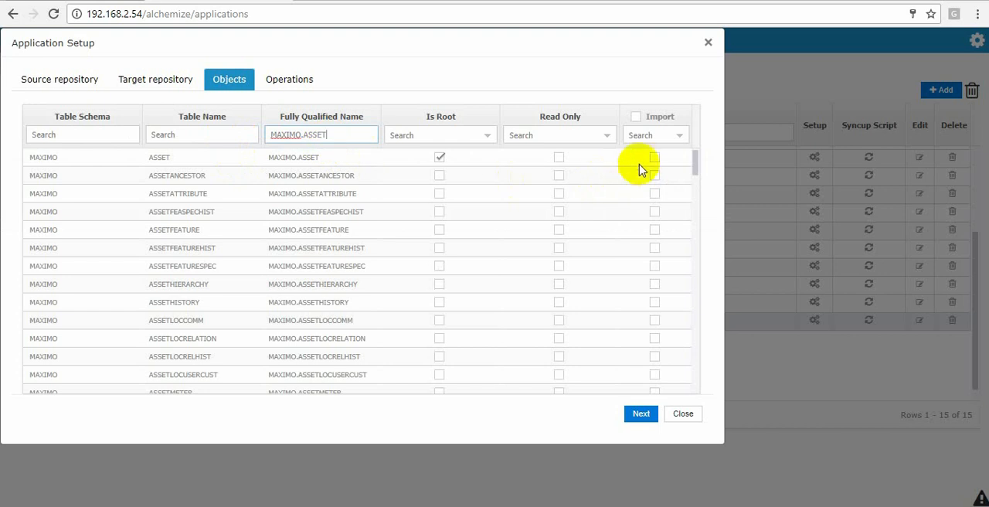
left_click(641, 415)
- Set the operation type to Create Hierarchical RuleSet For Root object and exclude duplicate objects from the import
left_click(233, 113)
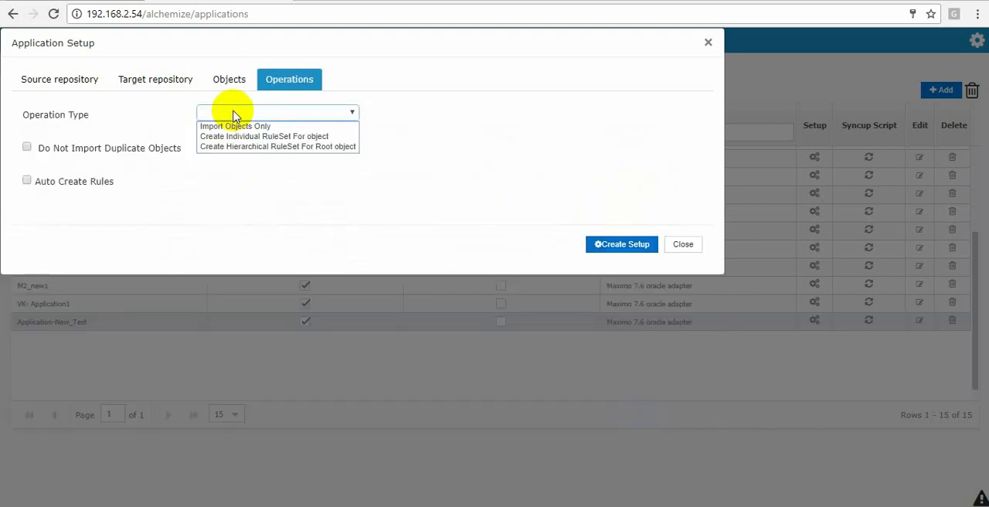
left_click(271, 147)
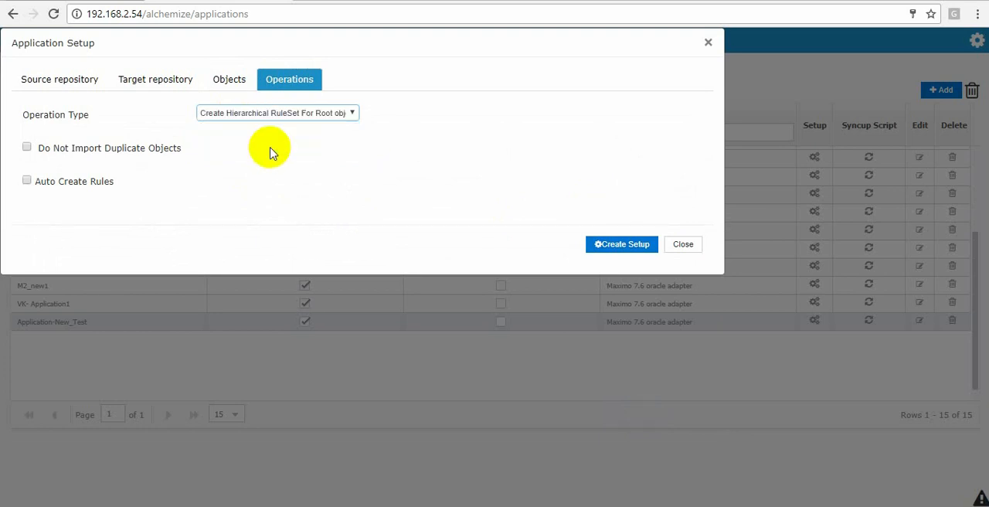
left_click(26, 147)
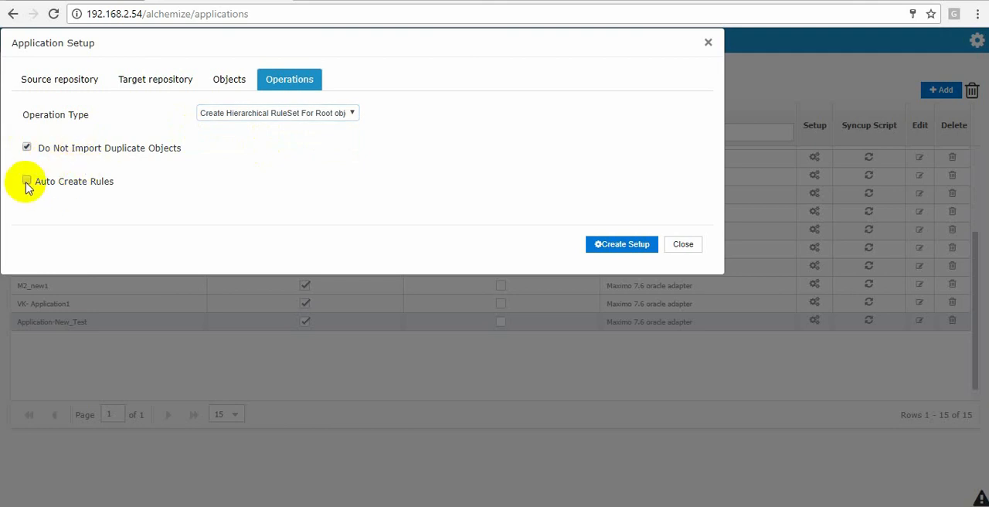
- Auto-create rules with prefix Demo2-RS and jobs with prefix Demo2-JOB, create the setup and close it
left_click(27, 181)
left_click(250, 180)
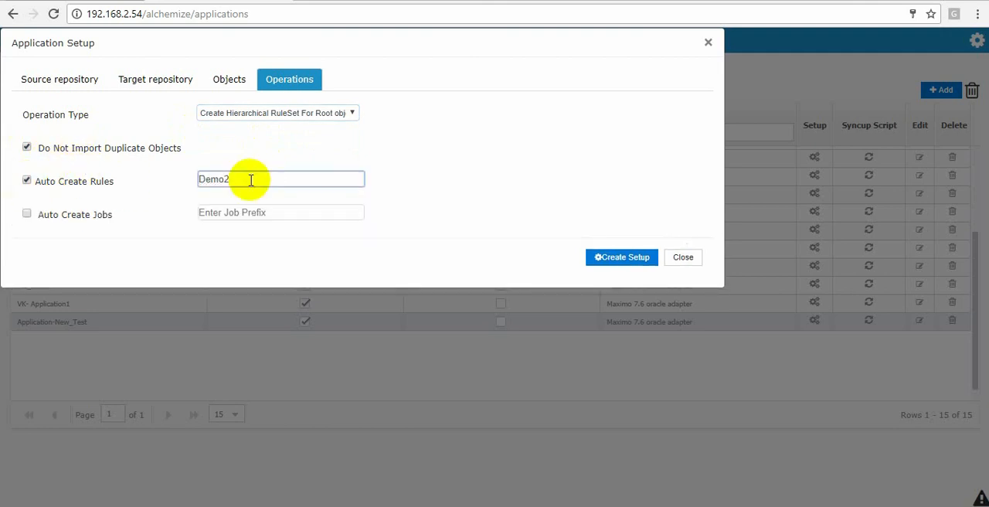
key("ctrl+a")
key("ctrl+c")
left_click(213, 214)
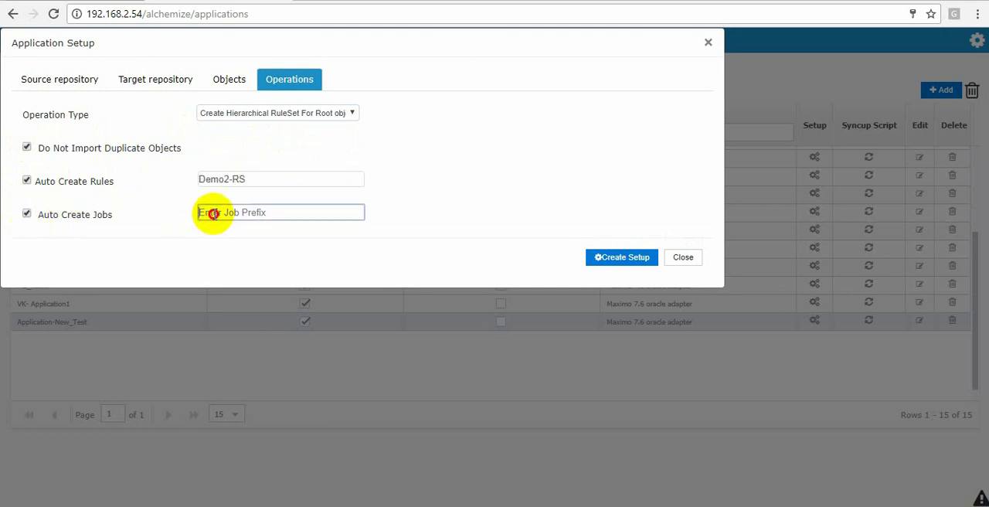
key("ctrl+v")
left_click(616, 261)
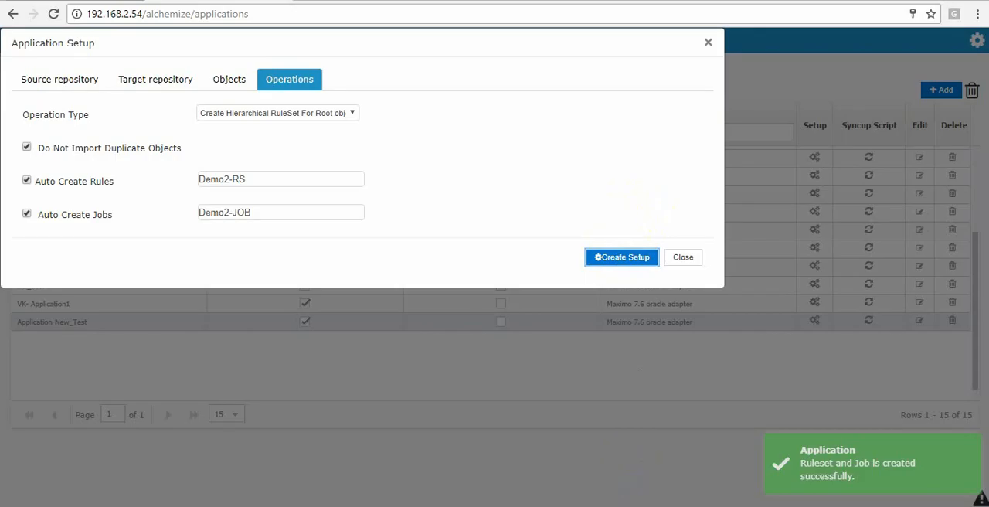
left_click(832, 474)
left_click(694, 258)
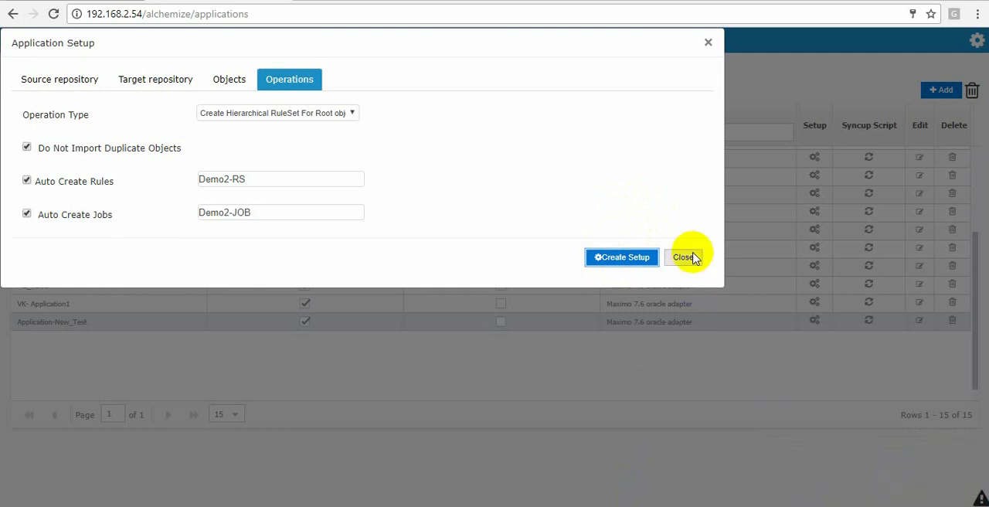
left_click(694, 258)
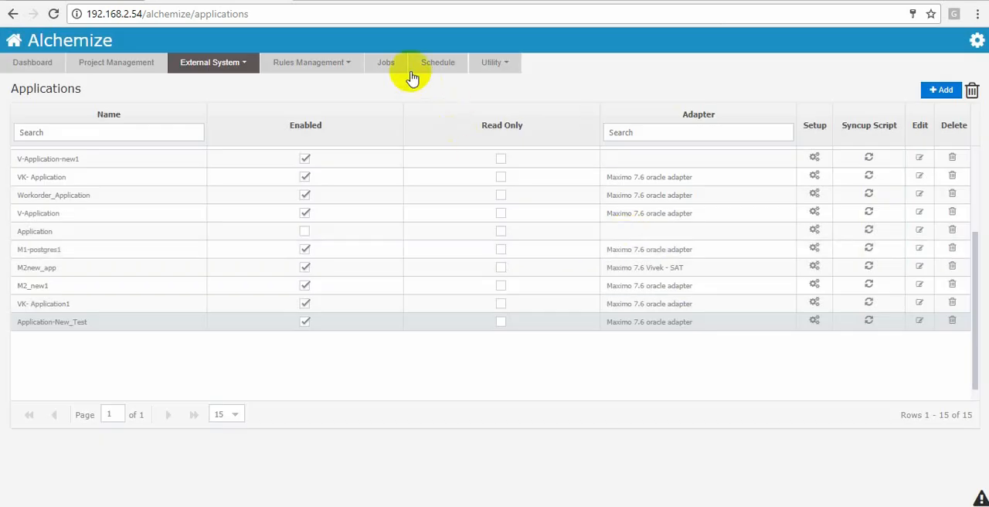
- Filter the jobs by name with Demo2, review the configuration of Demo2-JOB_ASSET and close it without changes
left_click(386, 62)
left_click(198, 133)
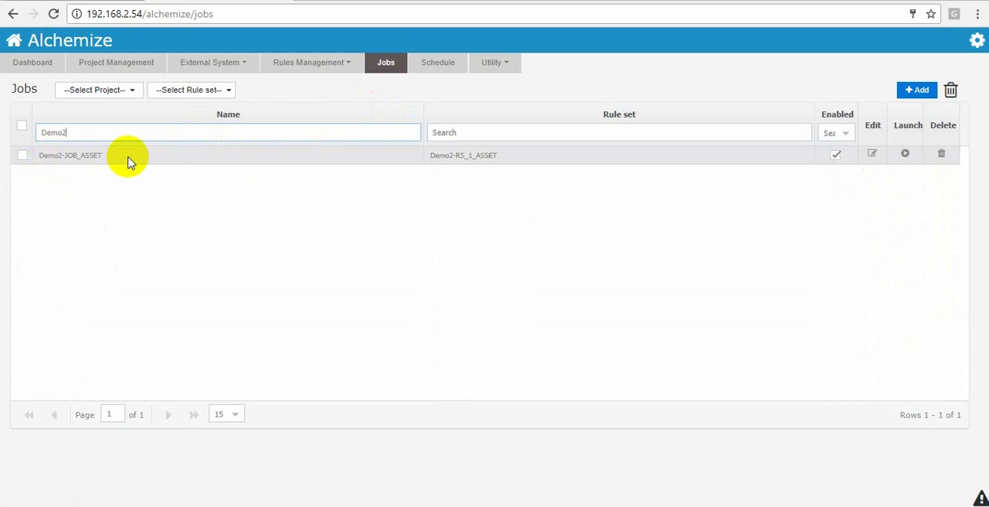
left_click(871, 154)
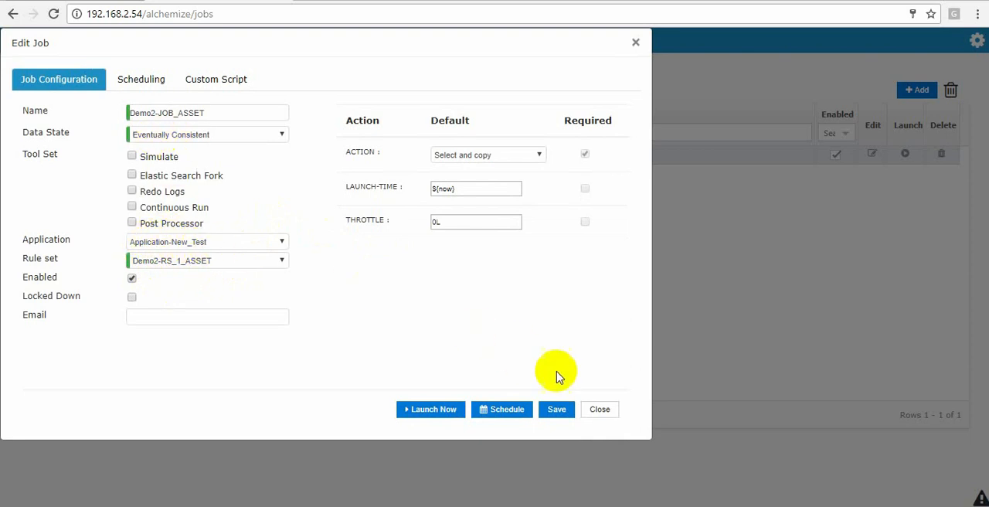
left_click(602, 409)
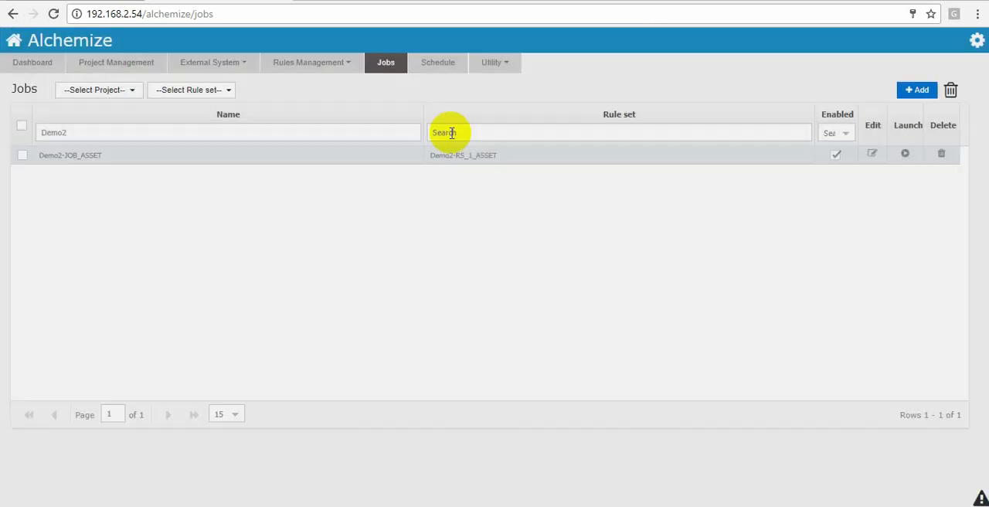
- Filter the rule sets by the name Demo2-RS and open the rules of Demo2-RS_1_ASSET
left_click(297, 62)
left_click(303, 85)
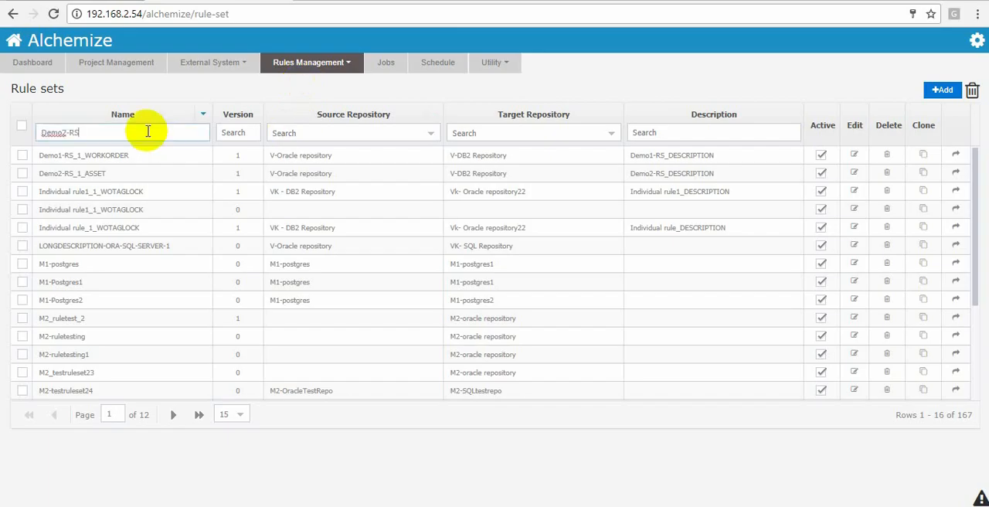
left_click(956, 154)
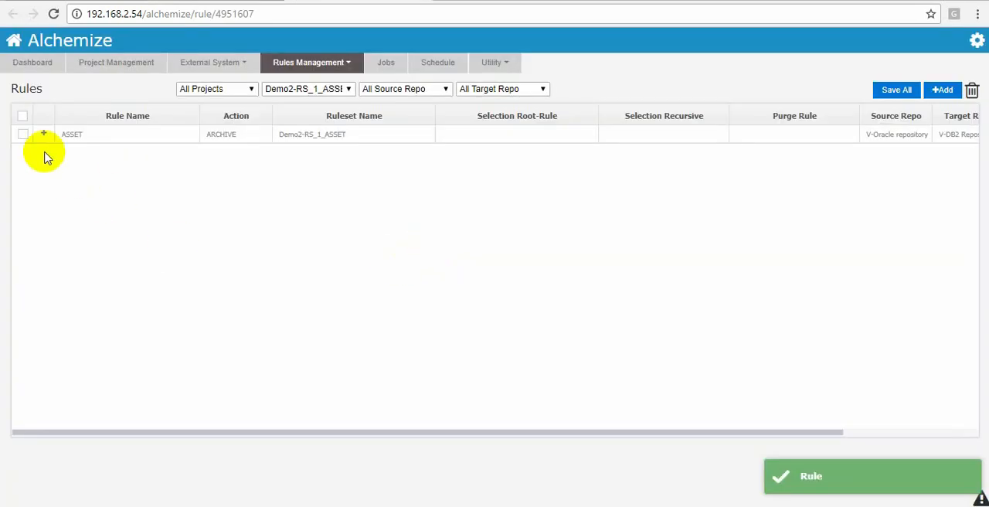
- Expand the ASSET rule and its SPAREPART child, examine the hierarchical child rules and return to the rule sets page
left_click(43, 135)
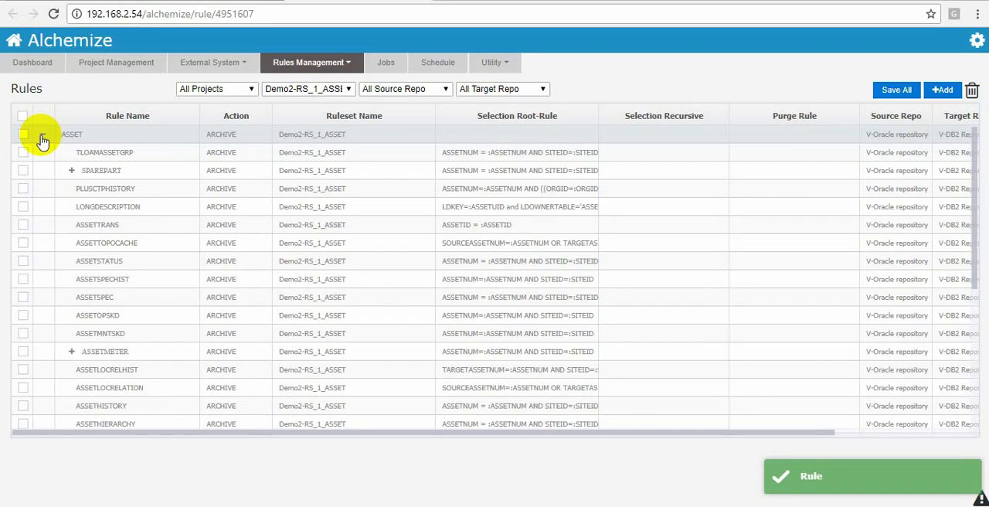
scroll(172, 188, "down", 3)
scroll(172, 187, "down", 2)
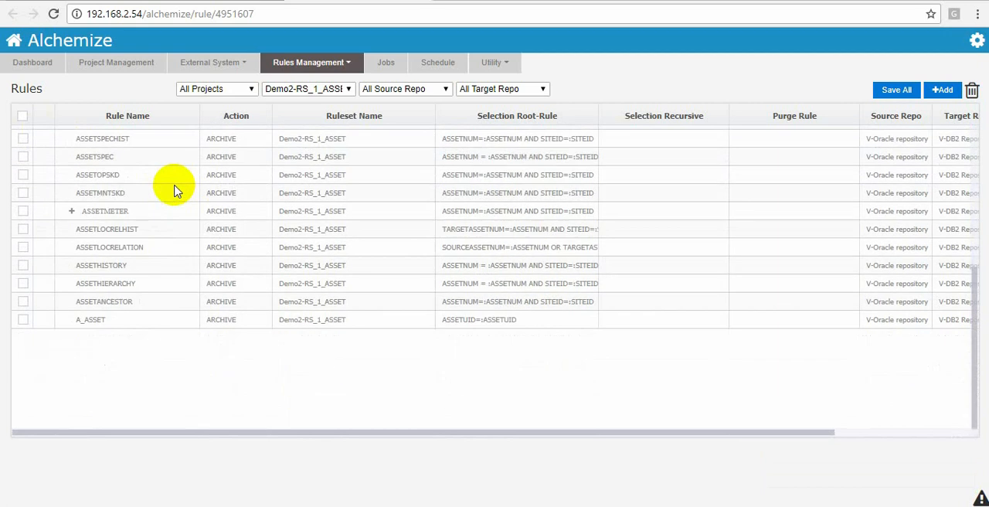
scroll(172, 188, "up", 5)
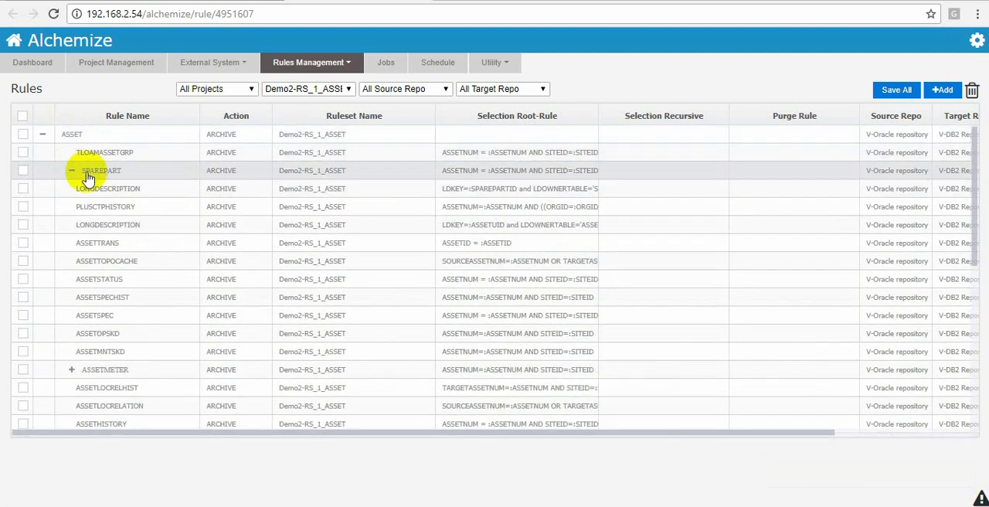
scroll(109, 232, "down", 4)
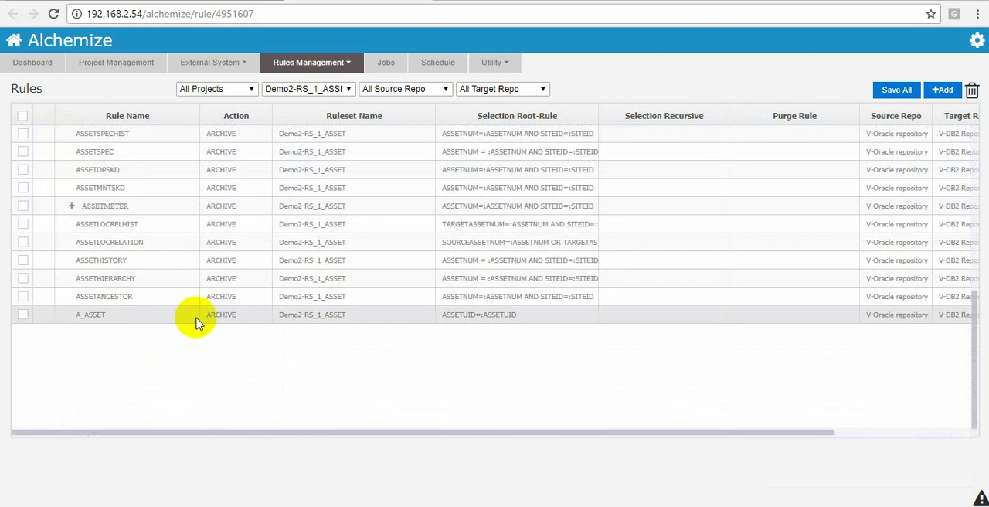
scroll(196, 323, "up", 4)
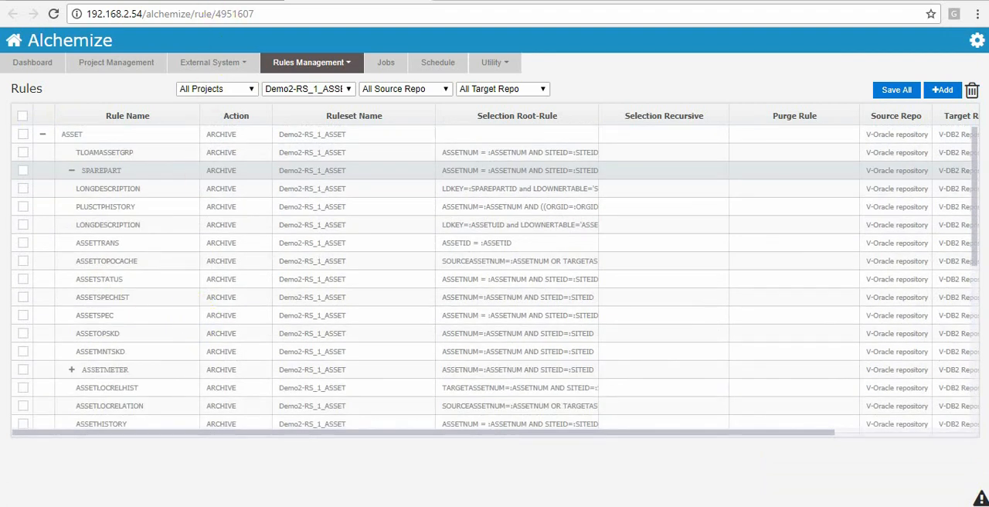
left_click(235, 1)
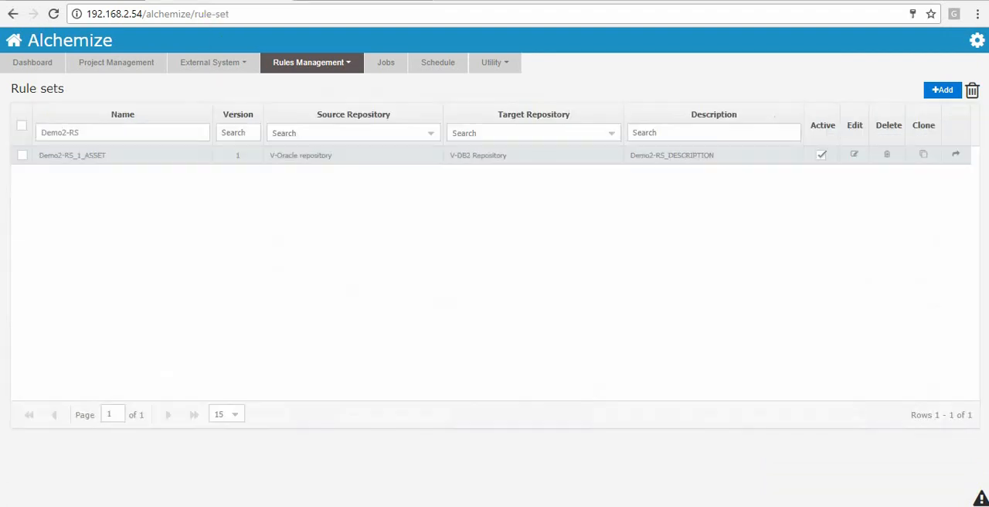
- Open the setup of Application-New_Test from the applications list and use the existing V-Oracle repository as source and V-DB2 Repository as target
left_click(220, 65)
left_click(225, 91)
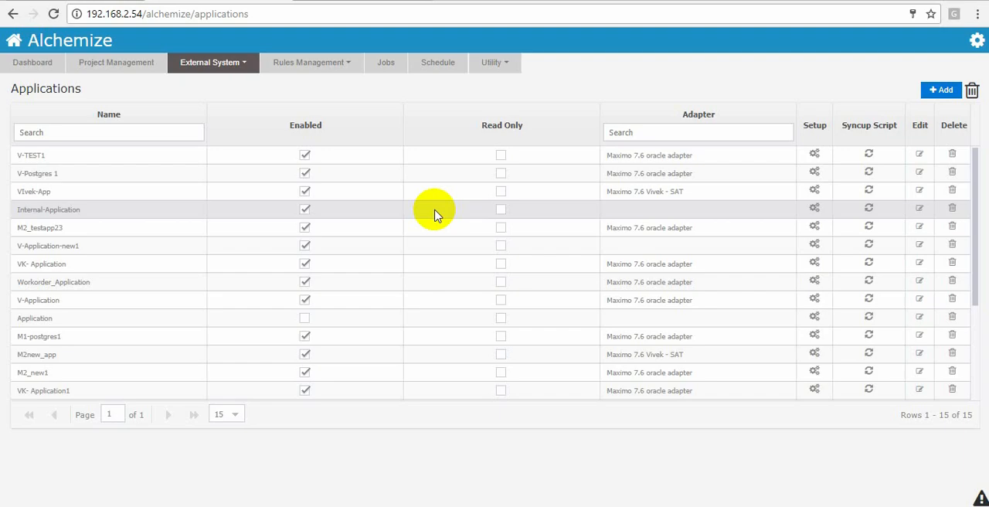
scroll(799, 390, "down", 2)
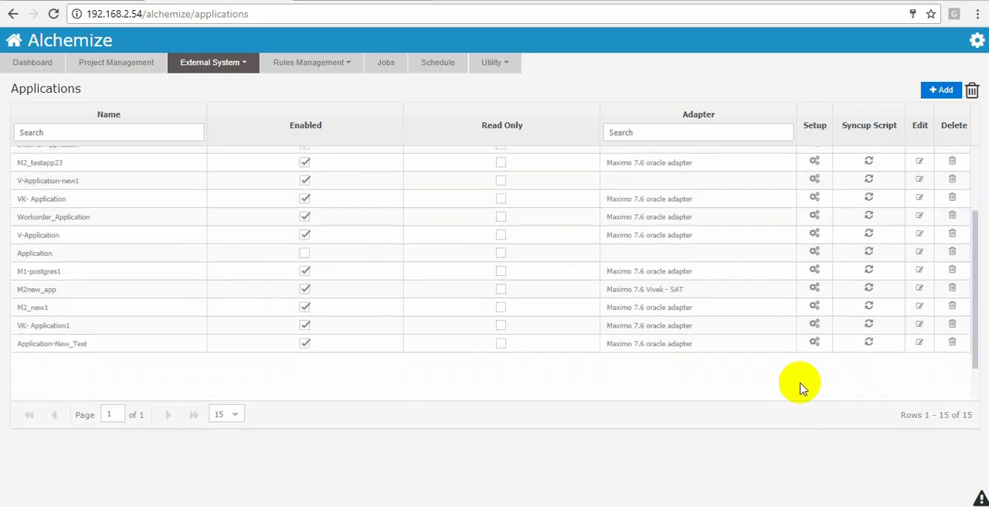
left_click(816, 344)
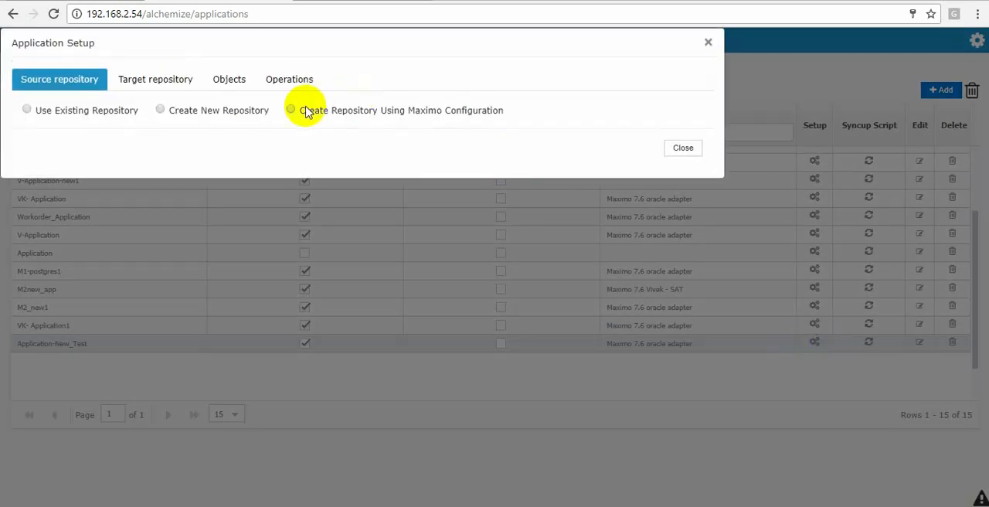
left_click(106, 112)
left_click(237, 136)
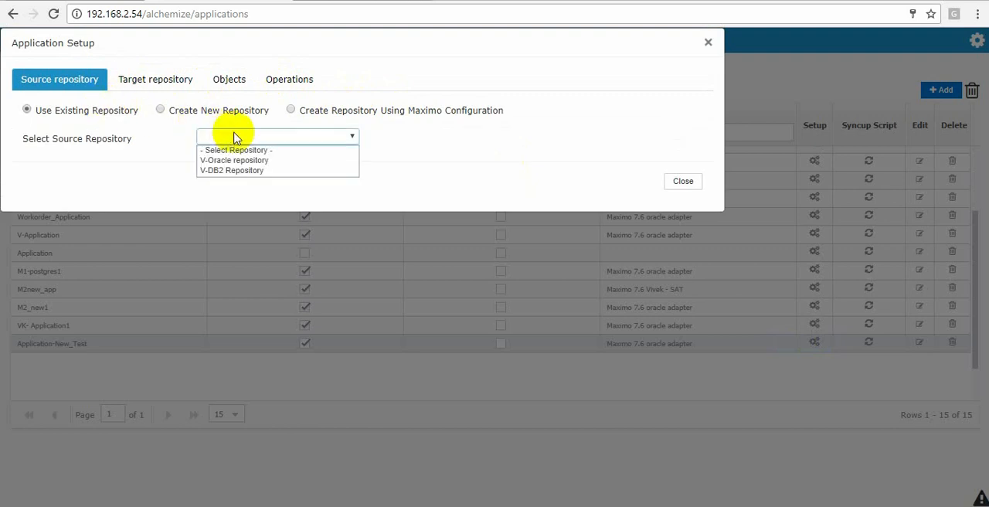
left_click(231, 159)
left_click(88, 110)
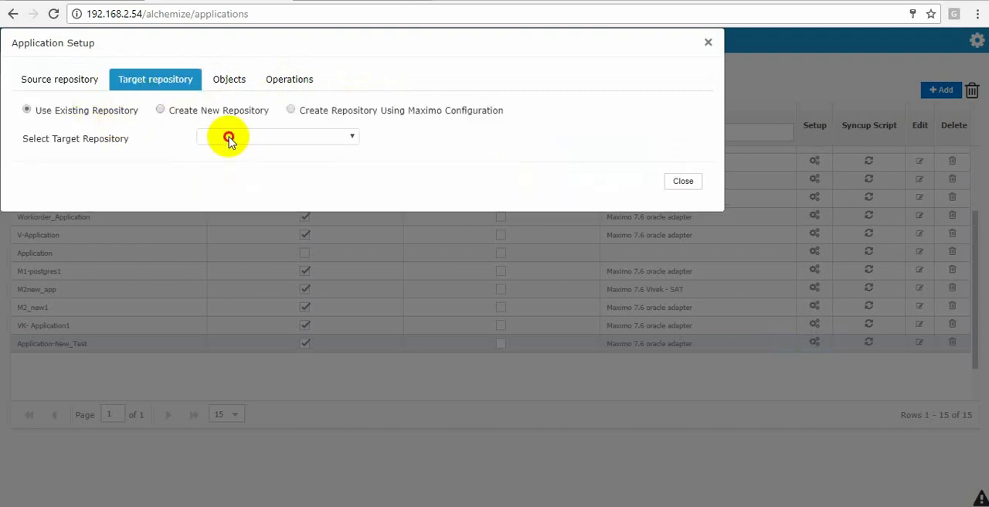
left_click(230, 136)
left_click(232, 170)
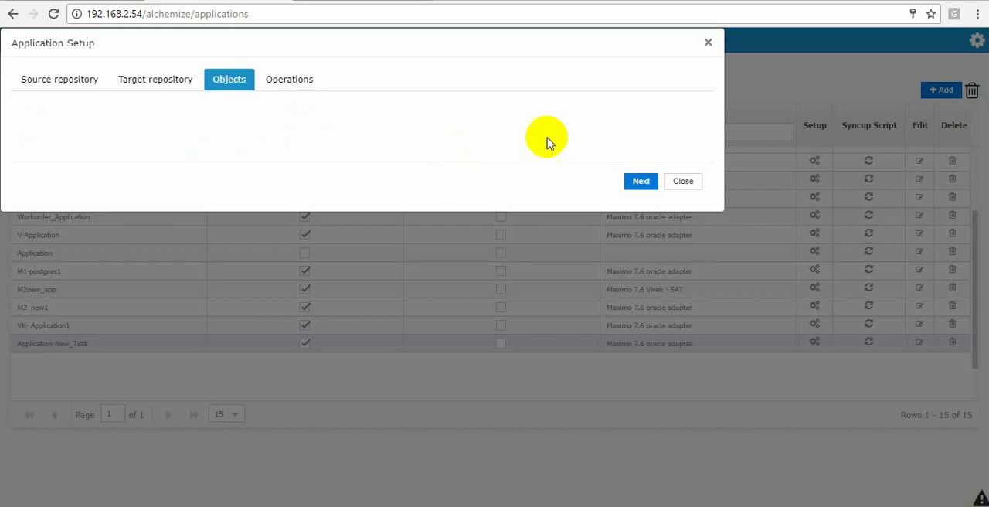